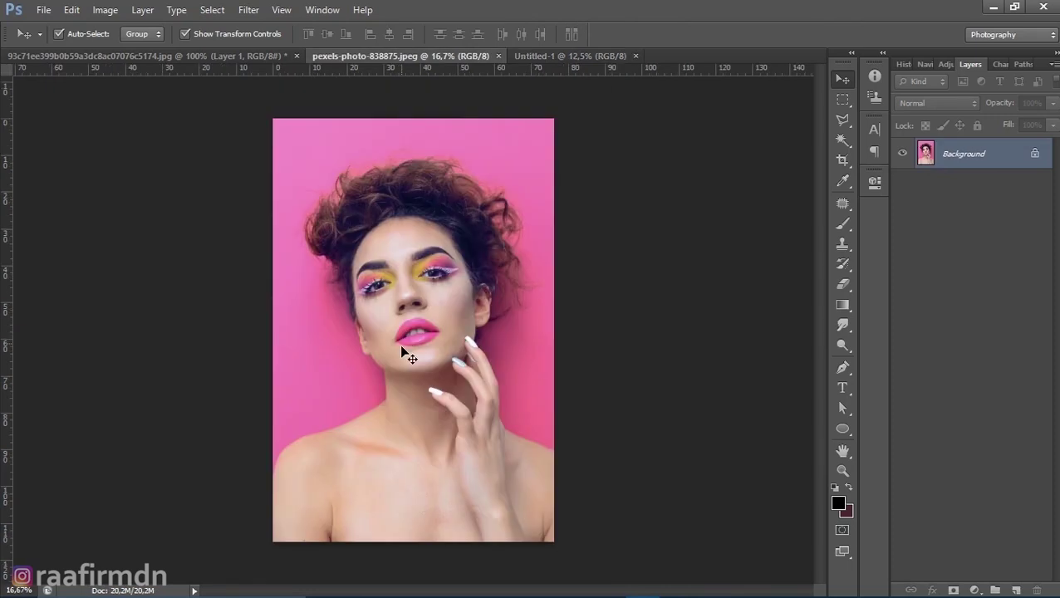
# Step: Start a pen path at the left shoulder, curving along the shoulder to the neck and earlobe
pyautogui.scroll(2, 386, 332)
pyautogui.scroll(1, 415, 324)
pyautogui.press('p')
pyautogui.click(56, 488)
pyautogui.click(96, 378)
pyautogui.click(170, 325)
pyautogui.moveTo(267, 297); pyautogui.dragTo(281, 294)
pyautogui.moveTo(385, 250); pyautogui.dragTo(417, 233)
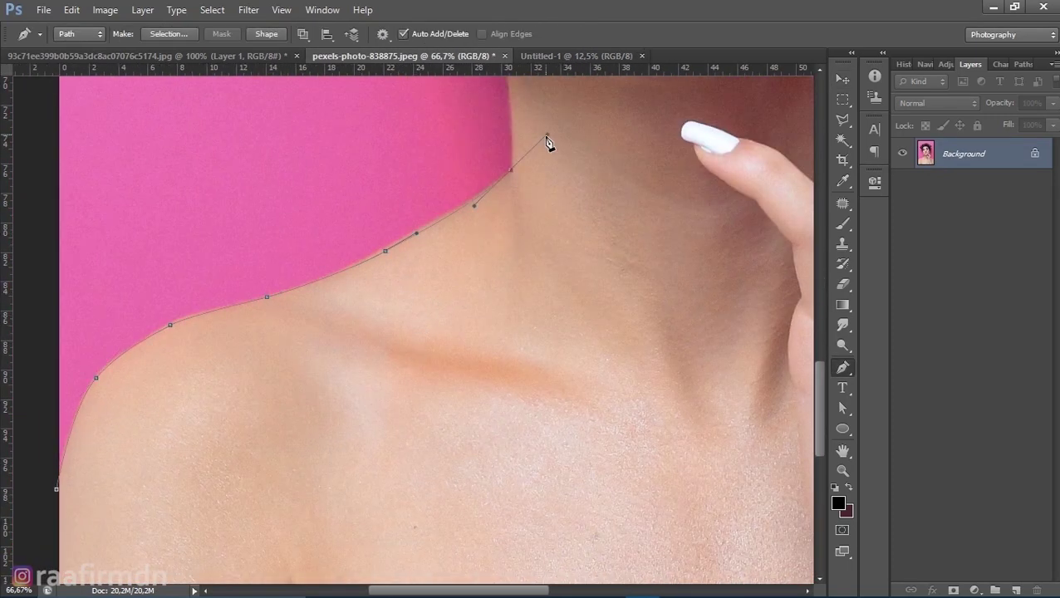
pyautogui.scroll(4, 549, 141)
pyautogui.moveTo(481, 323); pyautogui.dragTo(515, 287)
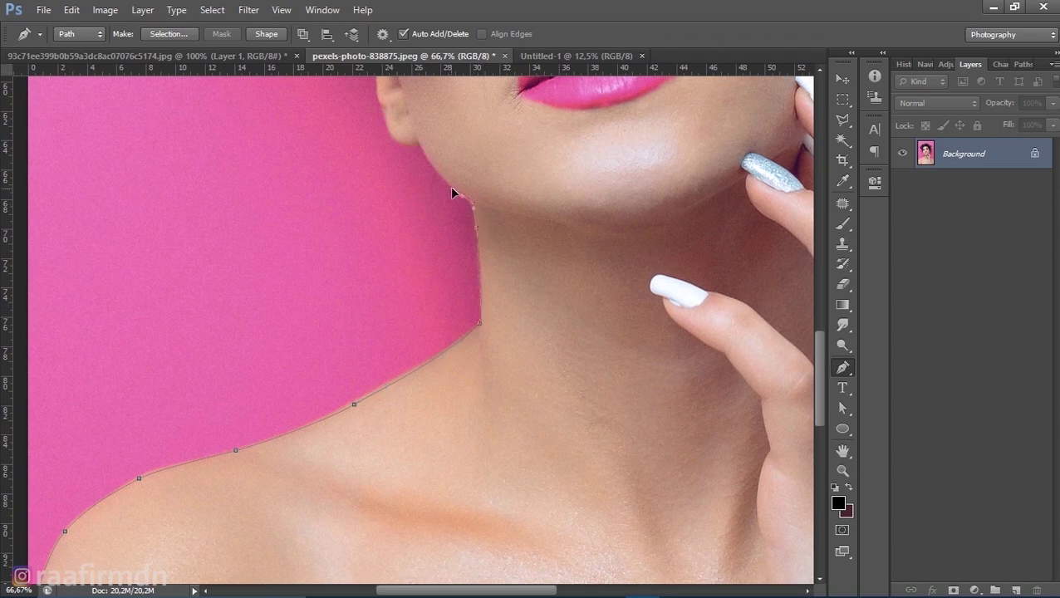
pyautogui.scroll(4, 432, 232)
pyautogui.click(384, 260)
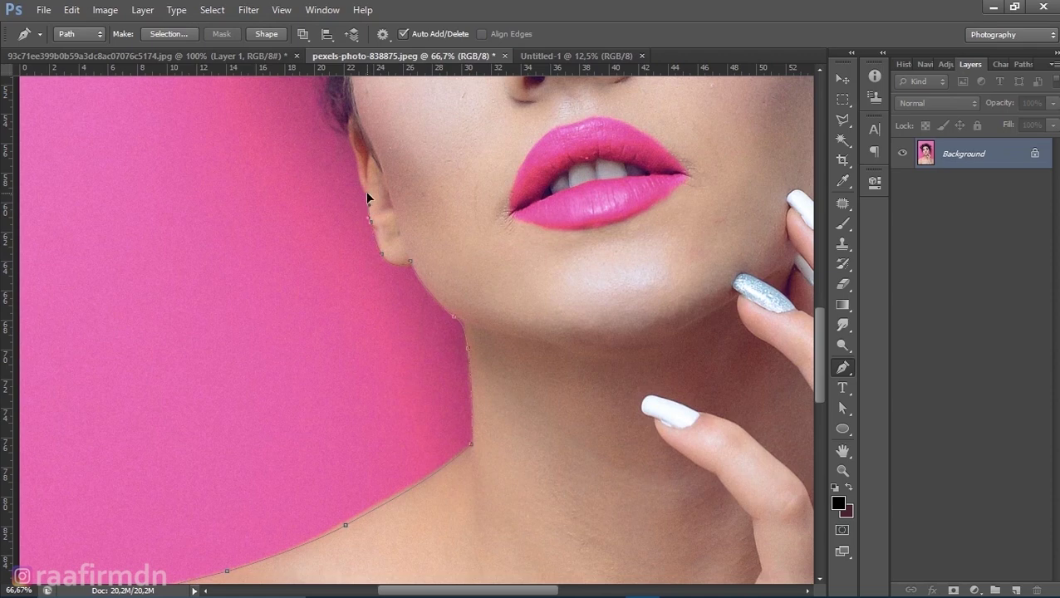
# Step: Continue the path up and around the hairline
pyautogui.scroll(6, 360, 281)
pyautogui.scroll(6, 360, 281)
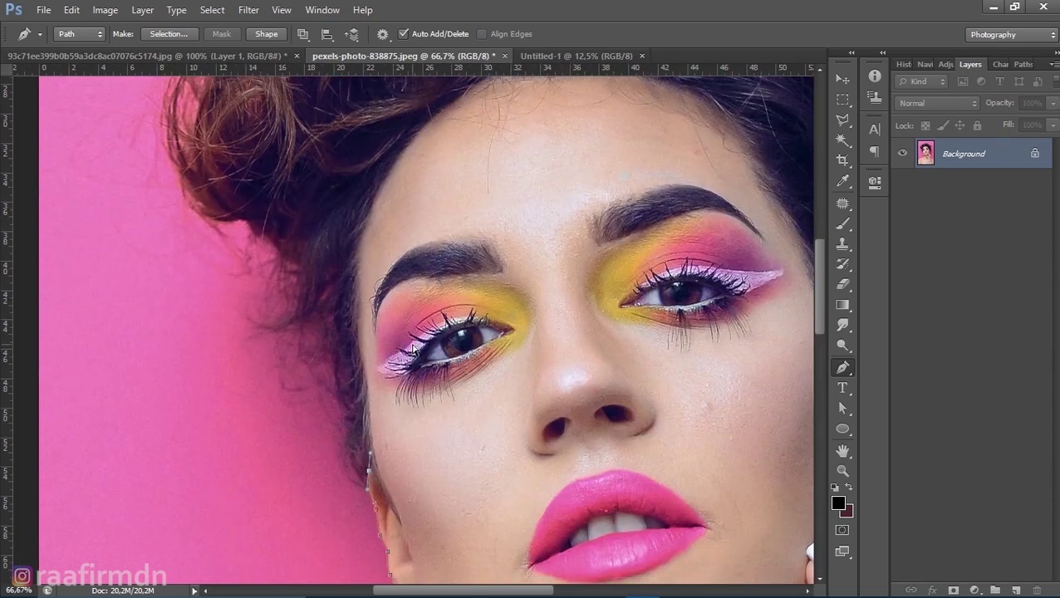
pyautogui.scroll(-3, 403, 369)
pyautogui.scroll(2, 403, 369)
pyautogui.scroll(1, 403, 372)
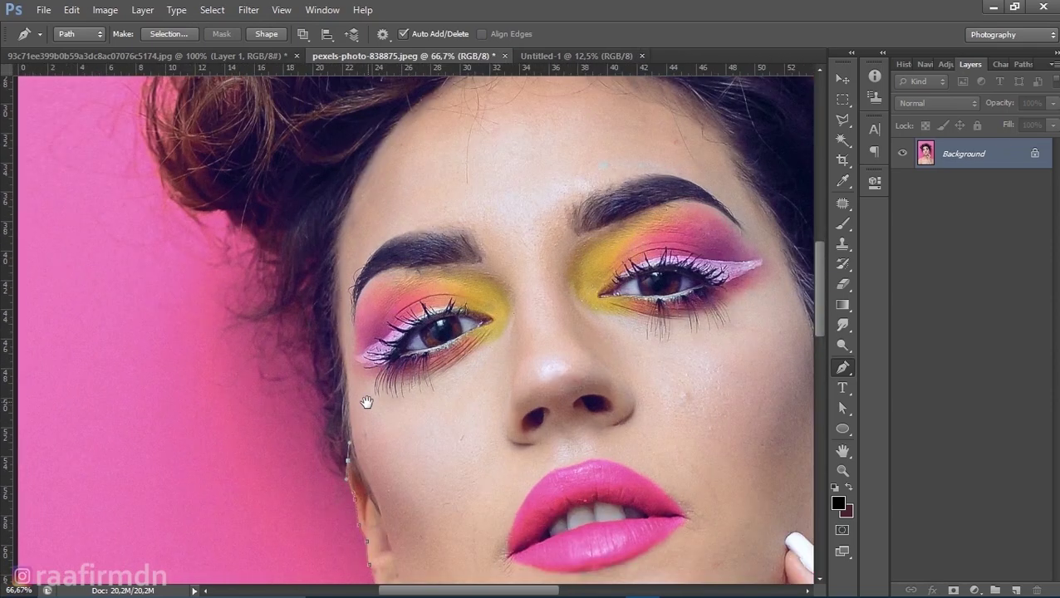
pyautogui.click(322, 330)
pyautogui.click(314, 265)
pyautogui.moveTo(252, 229)
pyautogui.mouseDown()
pyautogui.moveTo(221, 197)
pyautogui.moveTo(239, 334)
pyautogui.mouseUp()
pyautogui.click(226, 280)
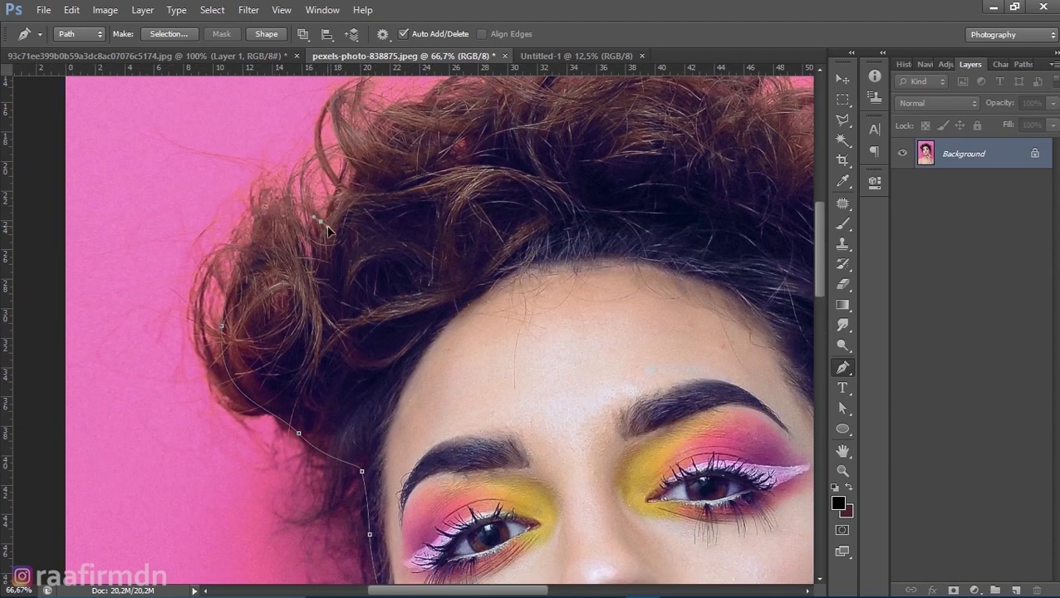
pyautogui.click(326, 175)
pyautogui.moveTo(362, 115); pyautogui.dragTo(347, 297)
# Step: Extend the path across the top of the hair to the right side
pyautogui.click(344, 304)
pyautogui.click(356, 269)
pyautogui.click(411, 240)
pyautogui.click(483, 214)
pyautogui.click(541, 202)
pyautogui.moveTo(607, 196)
pyautogui.mouseDown()
pyautogui.moveTo(568, 282)
pyautogui.moveTo(616, 240)
pyautogui.mouseUp()
pyautogui.click(716, 319)
pyautogui.moveTo(759, 339)
pyautogui.mouseDown()
pyautogui.moveTo(527, 339)
pyautogui.moveTo(536, 368)
pyautogui.moveTo(416, 308)
pyautogui.mouseUp()
# Step: Curve the path down the right side of the hair and along the ear
pyautogui.moveTo(494, 376); pyautogui.dragTo(509, 428)
pyautogui.moveTo(532, 375); pyautogui.dragTo(435, 322)
pyautogui.moveTo(446, 397)
pyautogui.mouseDown()
pyautogui.moveTo(454, 442)
pyautogui.moveTo(365, 360)
pyautogui.moveTo(397, 399)
pyautogui.mouseUp()
pyautogui.moveTo(379, 489)
pyautogui.mouseDown()
pyautogui.moveTo(355, 539)
pyautogui.moveTo(389, 371)
pyautogui.mouseUp()
pyautogui.moveTo(391, 437)
pyautogui.mouseDown()
pyautogui.moveTo(390, 470)
pyautogui.moveTo(391, 343)
pyautogui.mouseUp()
pyautogui.moveTo(383, 380)
pyautogui.mouseDown()
pyautogui.moveTo(374, 420)
pyautogui.moveTo(323, 265)
pyautogui.moveTo(362, 309)
pyautogui.moveTo(362, 282)
pyautogui.moveTo(396, 341)
pyautogui.moveTo(369, 274)
pyautogui.mouseUp()
# Step: Trace the path down the finger edge toward the image bottom
pyautogui.moveTo(390, 399); pyautogui.dragTo(363, 256)
pyautogui.moveTo(385, 243); pyautogui.dragTo(390, 256)
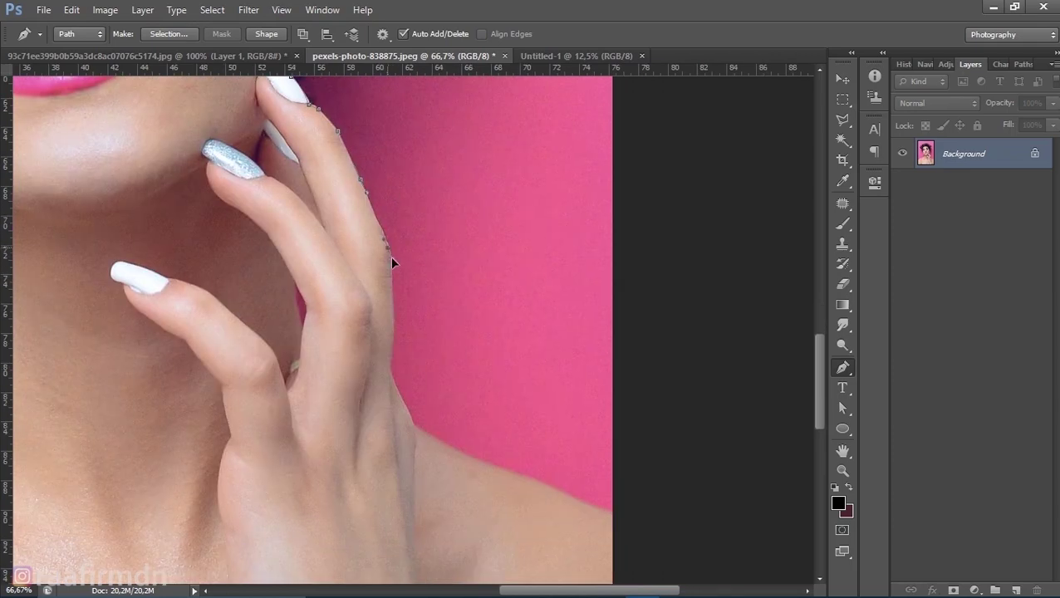
pyautogui.moveTo(388, 371)
pyautogui.mouseDown()
pyautogui.moveTo(402, 397)
pyautogui.moveTo(396, 359)
pyautogui.moveTo(312, 281)
pyautogui.mouseUp()
pyautogui.click(517, 354)
# Step: Close the path along the bottom edge back to the left shoulder
pyautogui.hotkey('ctrl', '-')
pyautogui.hotkey('ctrl', '-')
pyautogui.hotkey('ctrl', '-')
pyautogui.click(493, 511)
pyautogui.click(397, 523)
pyautogui.click(22, 509)
pyautogui.click(31, 384)
pyautogui.scroll(5, 249, 355)
# Step: Convert the path to a selection, copy the woman and move her into Untitled-1
pyautogui.click(169, 33)
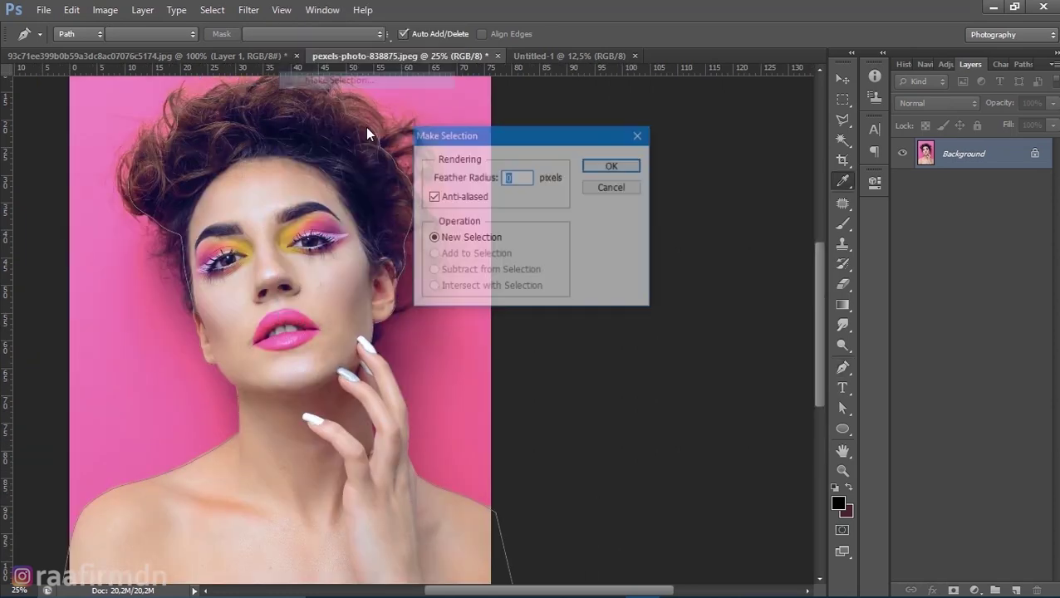
pyautogui.press('Return')
pyautogui.hotkey('ctrl', 'j')
pyautogui.press('v')
pyautogui.moveTo(440, 307)
pyautogui.mouseDown()
pyautogui.moveTo(430, 371)
pyautogui.moveTo(430, 279)
pyautogui.mouseUp()
# Step: Free Transform the woman larger to fill the page width and position her
pyautogui.hotkey('ctrl', 't')
pyautogui.moveTo(514, 145); pyautogui.dragTo(544, 112)
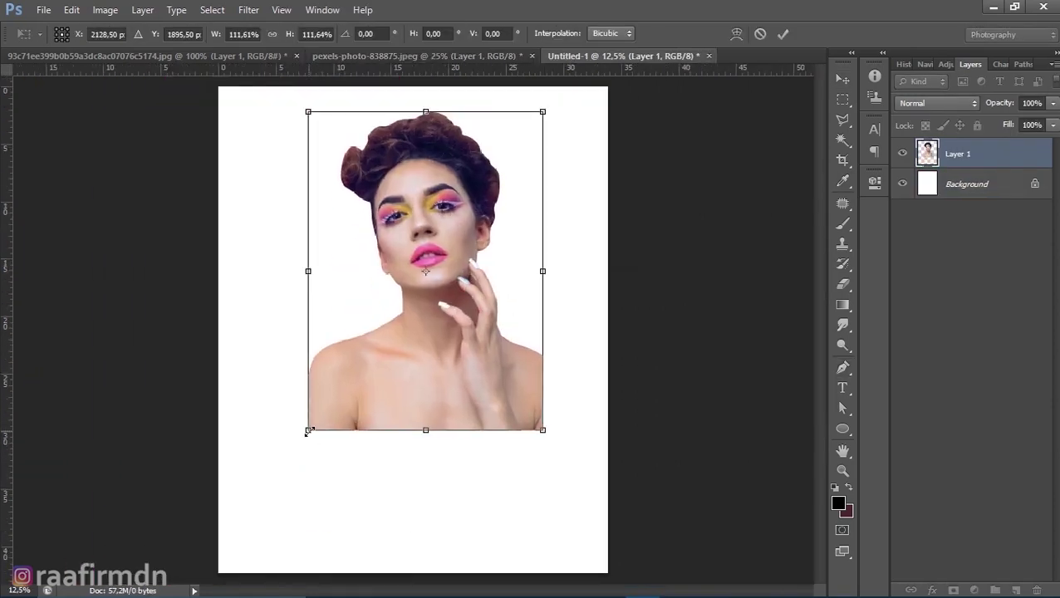
pyautogui.moveTo(307, 432); pyautogui.dragTo(254, 533)
pyautogui.press('Return')
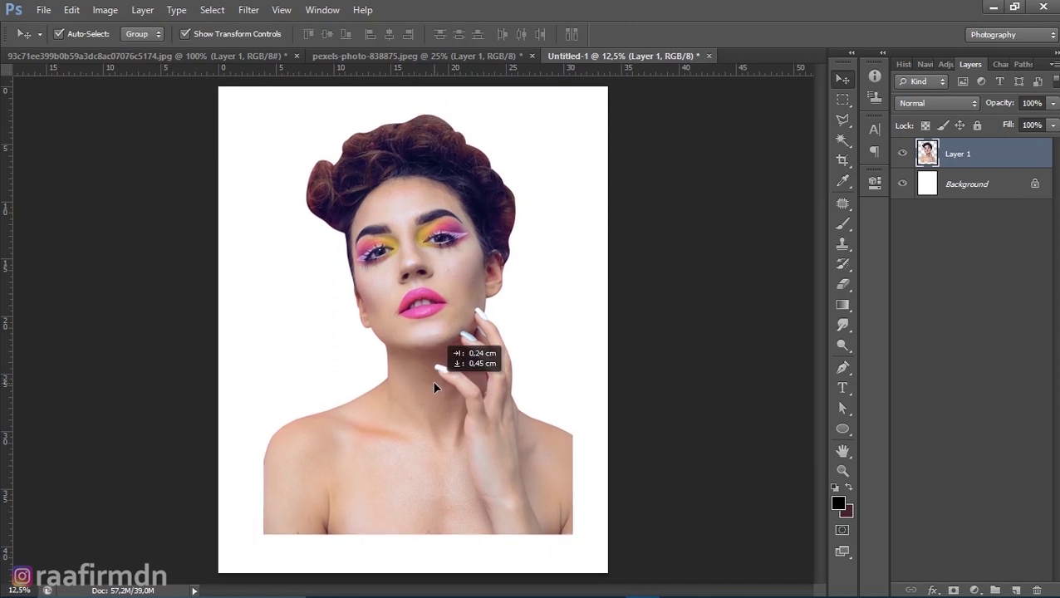
pyautogui.moveTo(423, 382); pyautogui.dragTo(432, 422)
pyautogui.hotkey('ctrl', 't')
pyautogui.moveTo(572, 155)
pyautogui.mouseDown()
pyautogui.moveTo(617, 111)
pyautogui.moveTo(561, 165)
pyautogui.mouseUp()
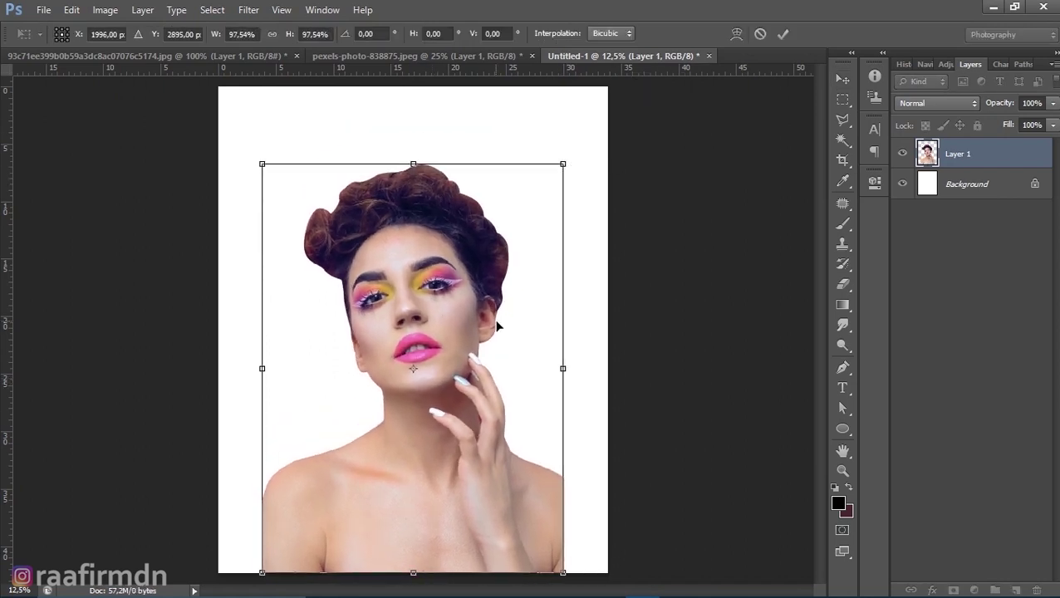
pyautogui.press('Return')
pyautogui.moveTo(453, 353); pyautogui.dragTo(455, 317)
# Step: Fill the Background layer with light blue sampled from the palette
pyautogui.hotkey('ctrl', 'Tab')
pyautogui.press('b')
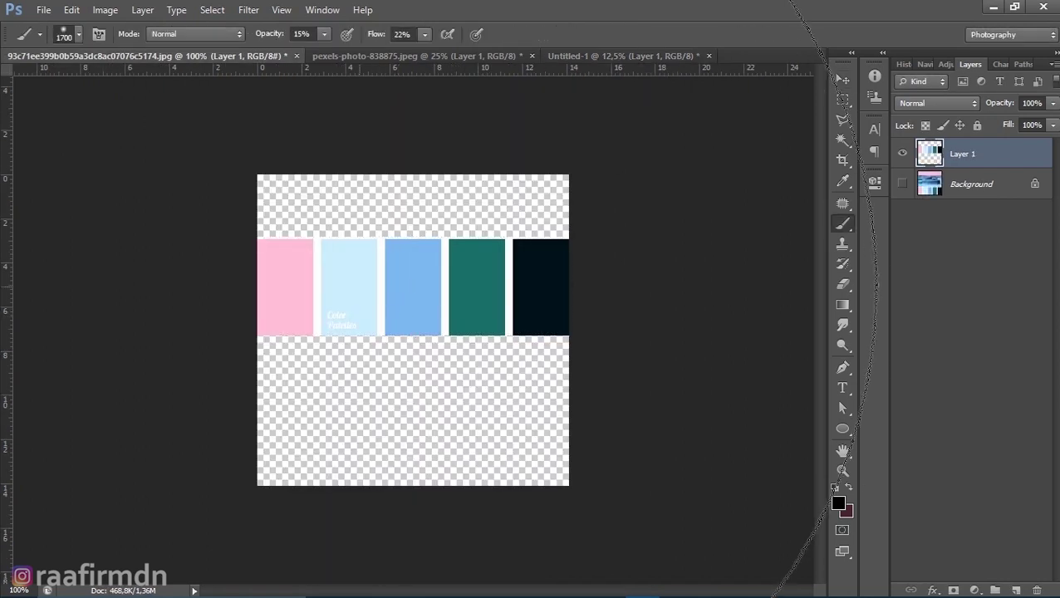
pyautogui.keyDown('alt'); pyautogui.click(351, 318); pyautogui.keyUp('alt')
pyautogui.hotkey('ctrl', 'shift', 'Tab')
pyautogui.click(972, 183)
pyautogui.hotkey('alt', 'BackSpace')
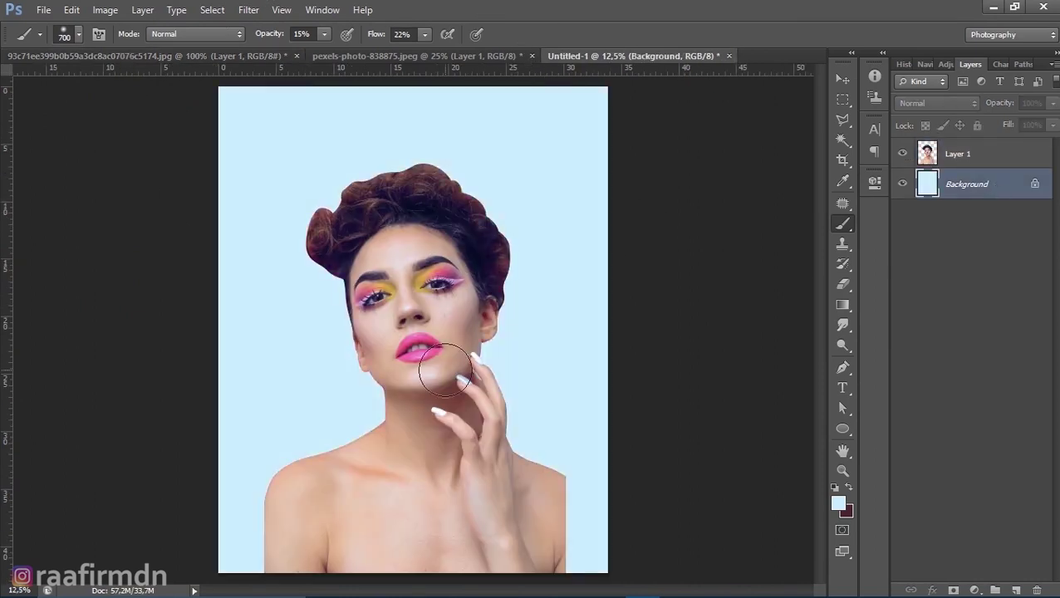
# Step: On a new layer, brush a soft blue blob above the head and a pink blob at full opacity
pyautogui.hotkey('ctrl', 'shift', 'alt', 'n')
pyautogui.press('0')
pyautogui.moveTo(425, 34); pyautogui.dragTo(498, 52)
pyautogui.hotkey('ctrl', 'Tab')
pyautogui.keyDown('alt'); pyautogui.click(281, 274); pyautogui.keyUp('alt')
pyautogui.press('x')
pyautogui.keyDown('alt'); pyautogui.click(413, 274); pyautogui.keyUp('alt')
pyautogui.hotkey('ctrl', 'shift', 'Tab')
pyautogui.moveTo(522, 141); pyautogui.dragTo(522, 169)
pyautogui.press('x')
pyautogui.moveTo(567, 256); pyautogui.dragTo(567, 284)
# Step: Hide the blob layer, add a new layer and open LittleDr3ams (7).png from FLOWERS
pyautogui.click(902, 184)
pyautogui.hotkey('ctrl', 'shift', 'alt', 'n')
pyautogui.press('v')
pyautogui.hotkey('ctrl', 'o')
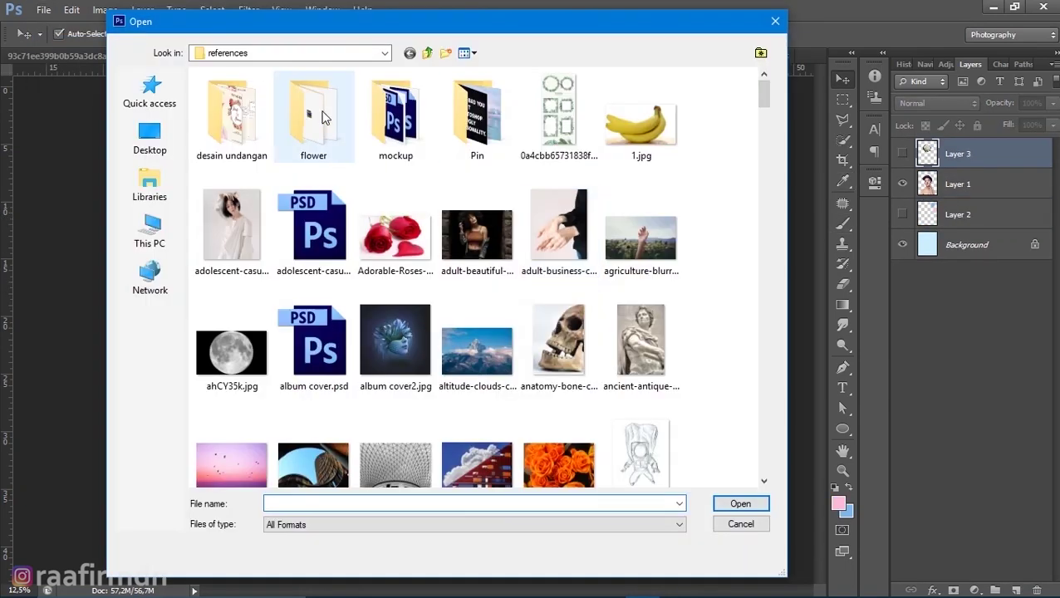
pyautogui.doubleClick(307, 108)
pyautogui.doubleClick(237, 152)
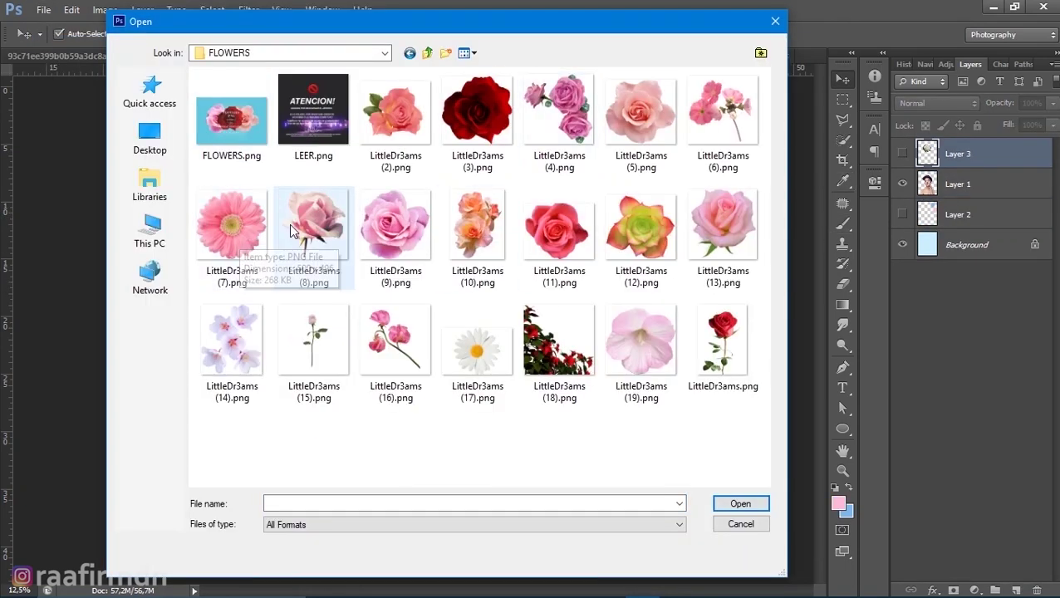
pyautogui.doubleClick(232, 222)
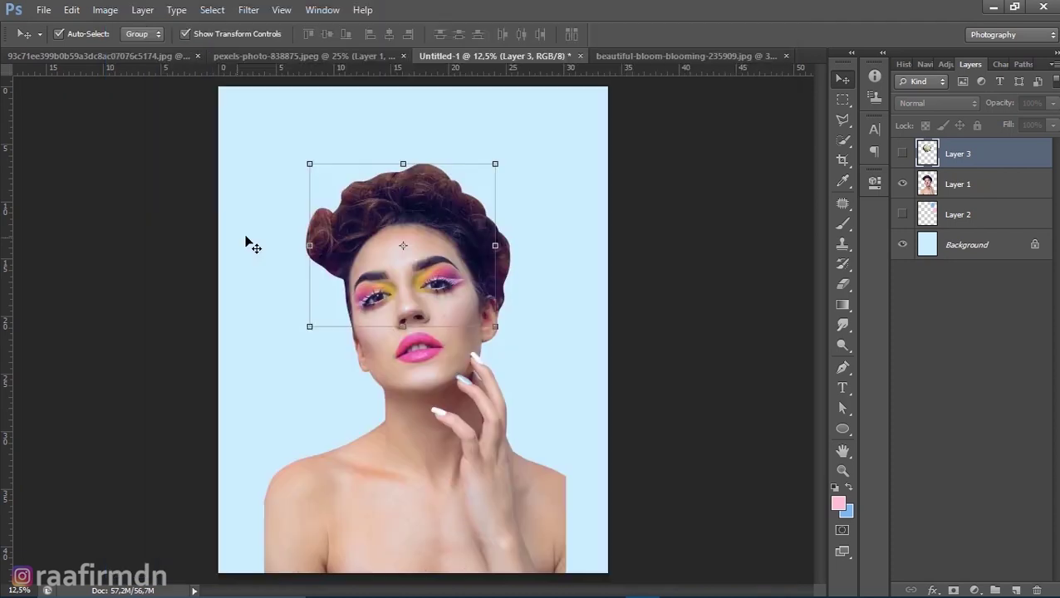
# Step: Place the pink gerbera over the woman's head, covering her face down to the lips
pyautogui.press('Return')
pyautogui.moveTo(452, 241); pyautogui.dragTo(446, 218)
pyautogui.click(959, 184)
pyautogui.click(956, 154)
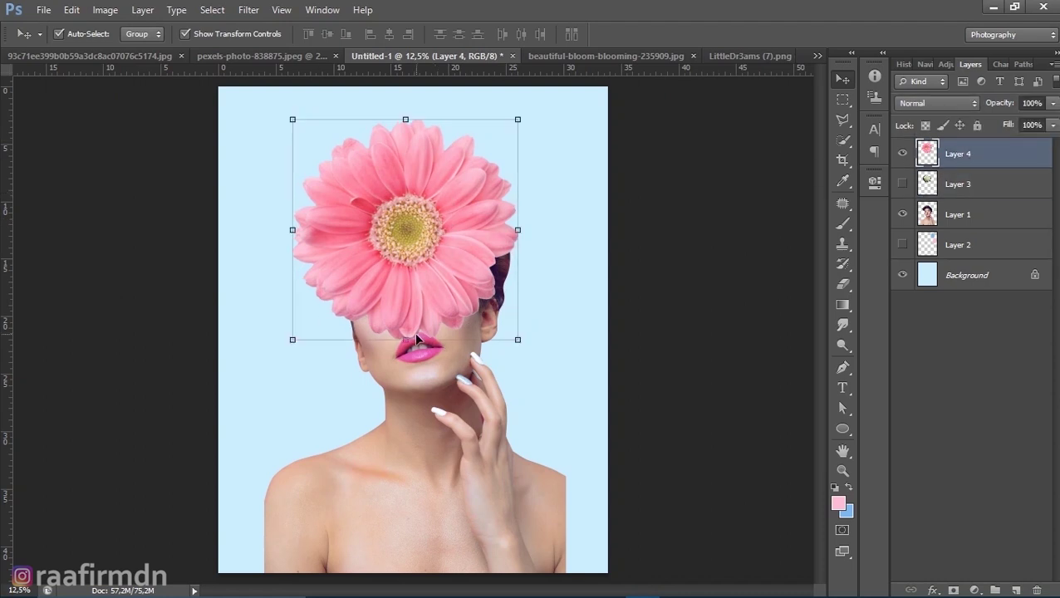
pyautogui.scroll(2, 414, 332)
pyautogui.click(842, 325)
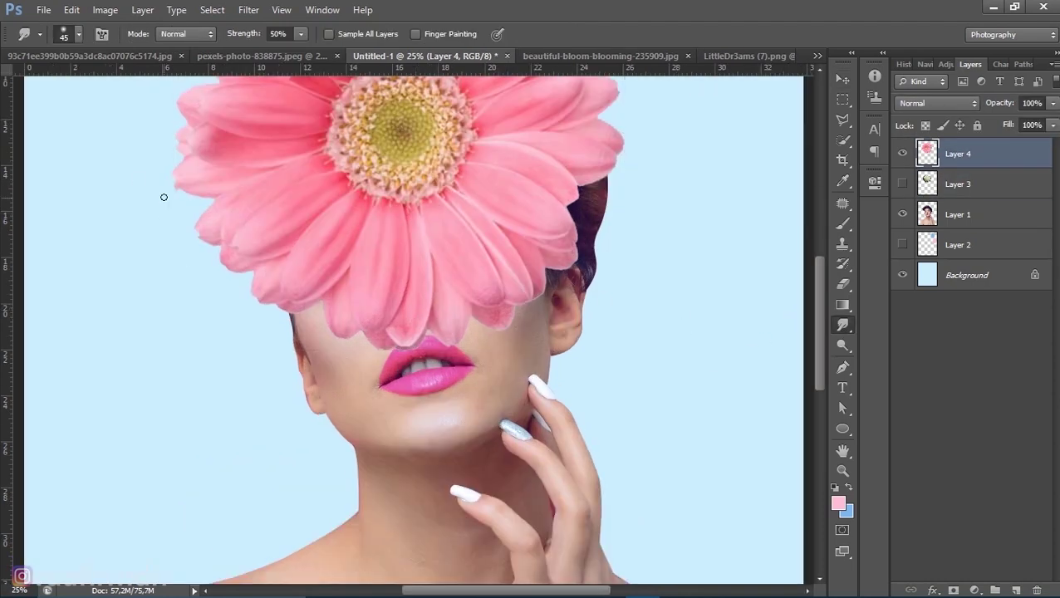
# Step: Discard a stray lasso selection, add a new layer and reactivate the flower layer
pyautogui.press('l')
pyautogui.click(178, 249)
pyautogui.press('Escape')
pyautogui.hotkey('ctrl', 'shift', 'alt', 'n')
pyautogui.click(843, 325)
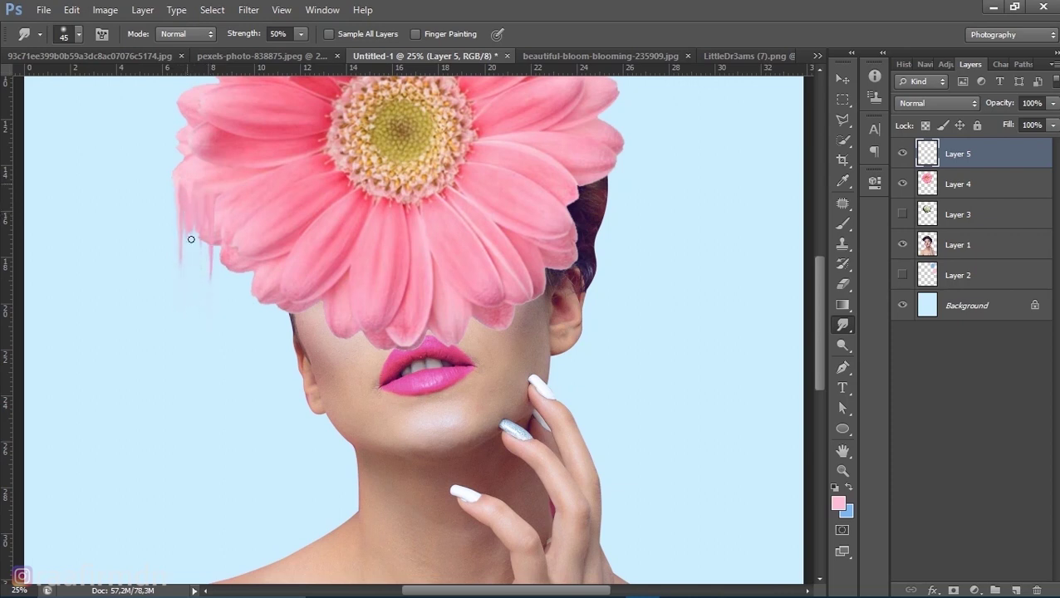
pyautogui.hotkey('alt', '[')
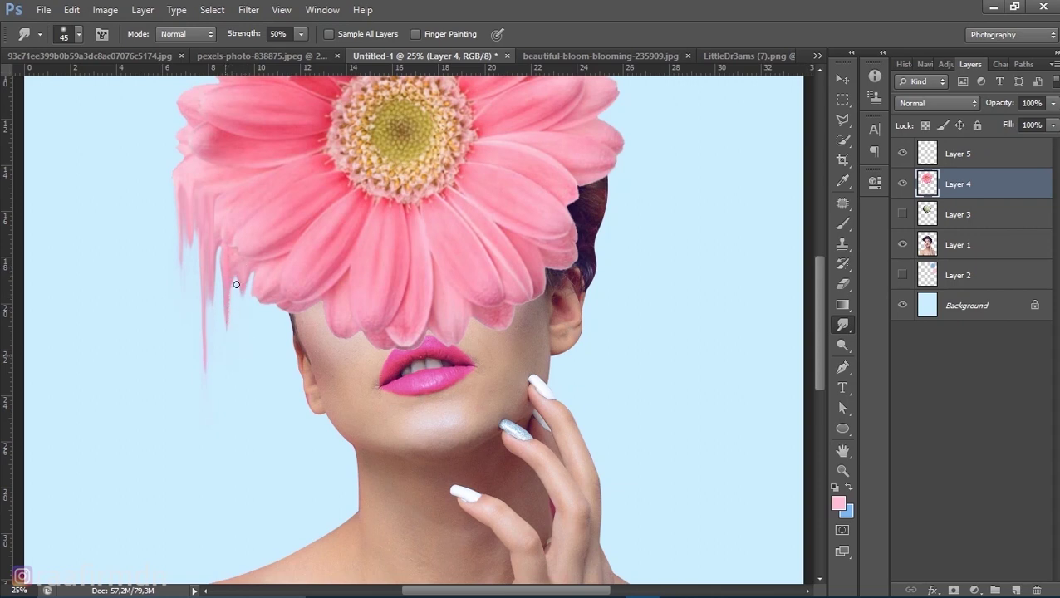
# Step: Smudge long pink drips down from the left petals along the face edge
pyautogui.moveTo(244, 289); pyautogui.dragTo(246, 369)
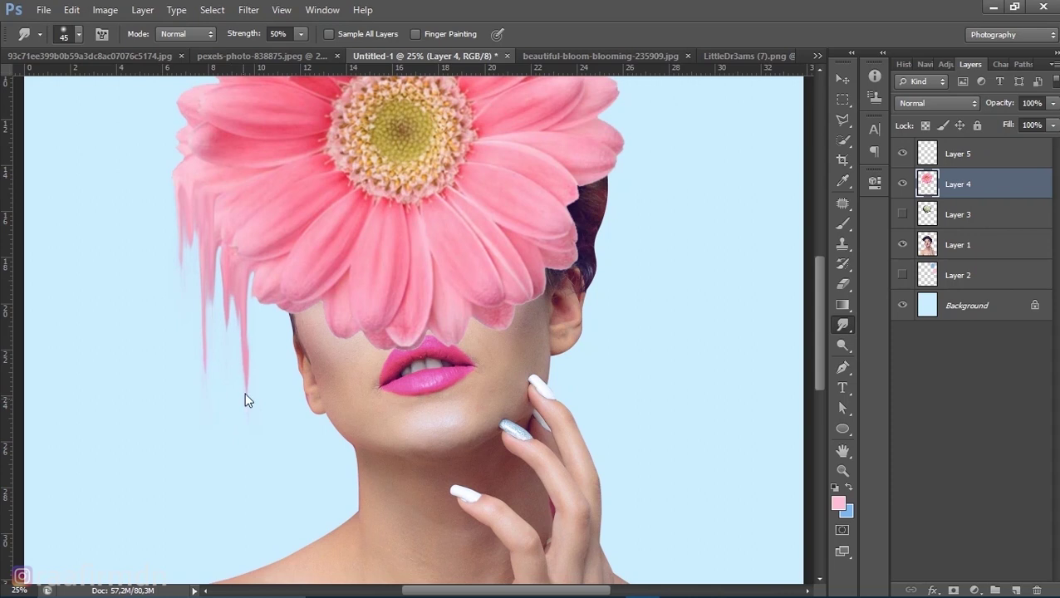
pyautogui.scroll(1, 240, 243)
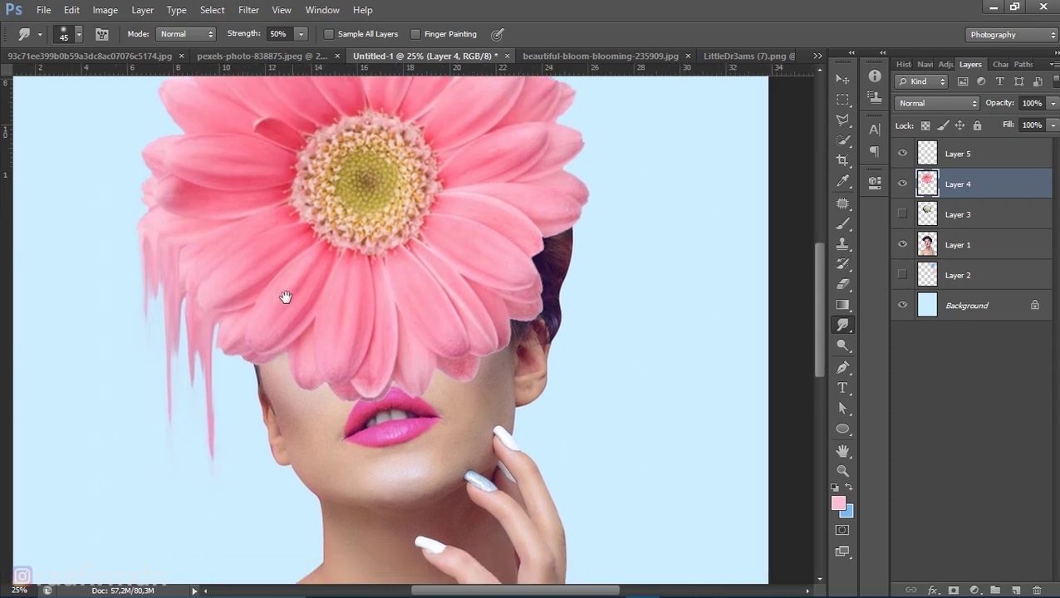
pyautogui.hscroll(2, 284, 296)
pyautogui.moveTo(222, 316); pyautogui.dragTo(223, 434)
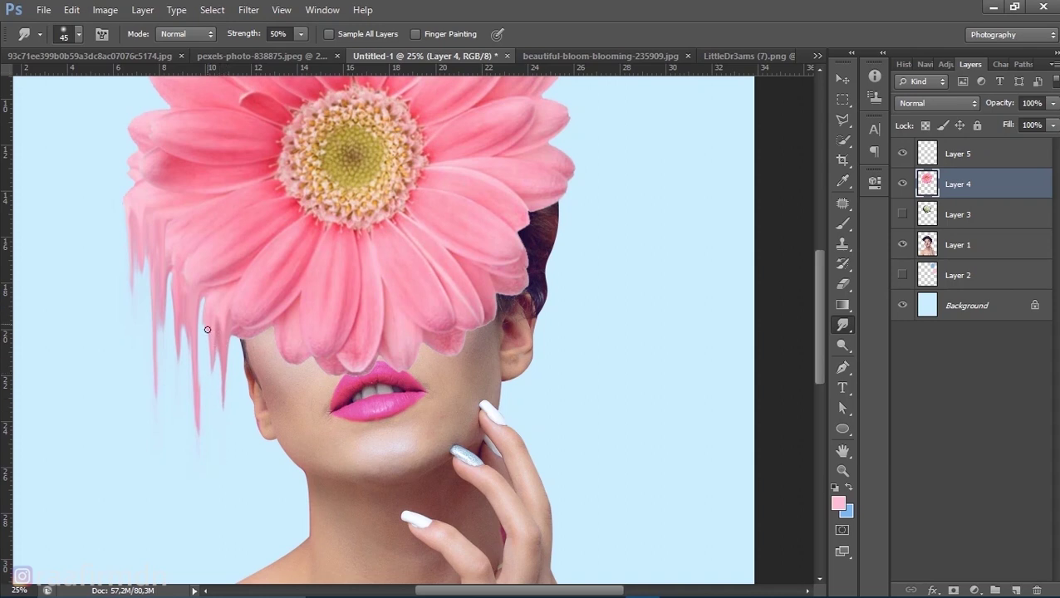
pyautogui.moveTo(239, 332)
pyautogui.mouseDown()
pyautogui.moveTo(237, 402)
pyautogui.moveTo(239, 380)
pyautogui.moveTo(240, 394)
pyautogui.mouseUp()
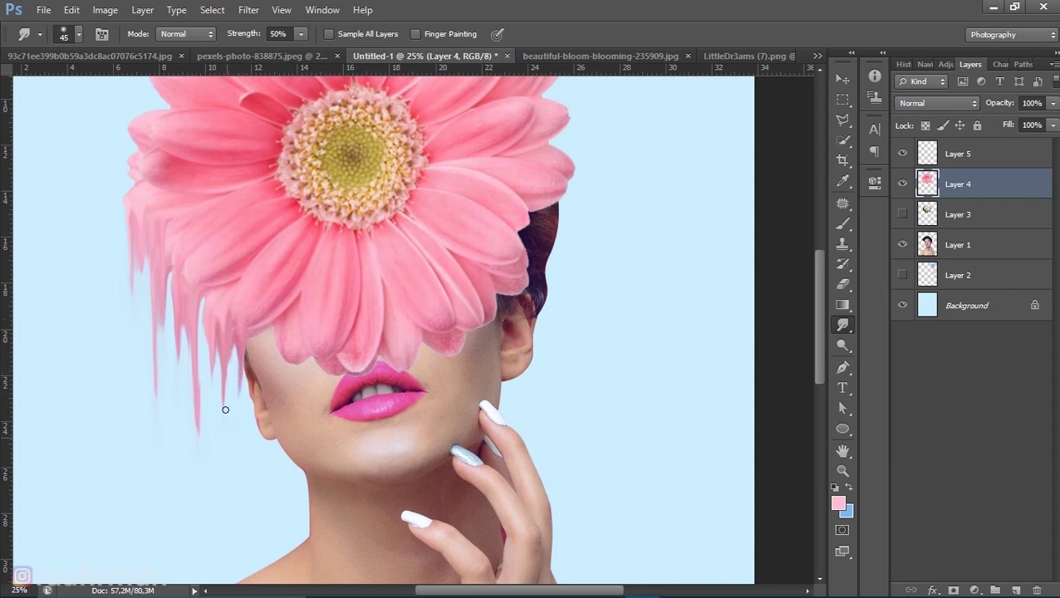
pyautogui.moveTo(225, 281); pyautogui.dragTo(216, 327)
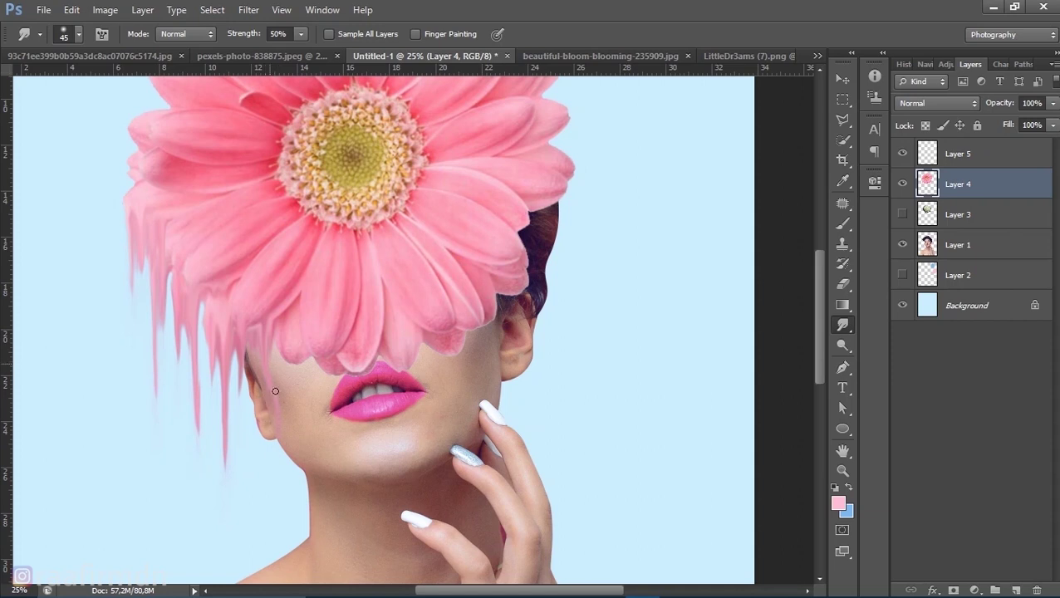
# Step: Smudge drips from the right petals and hair strands by the ear, and lengthen the cheek drip
pyautogui.scroll(2, 565, 217)
pyautogui.scroll(1, 570, 203)
pyautogui.moveTo(560, 224)
pyautogui.mouseDown()
pyautogui.moveTo(562, 267)
pyautogui.moveTo(548, 274)
pyautogui.mouseUp()
pyautogui.moveTo(540, 234); pyautogui.dragTo(537, 334)
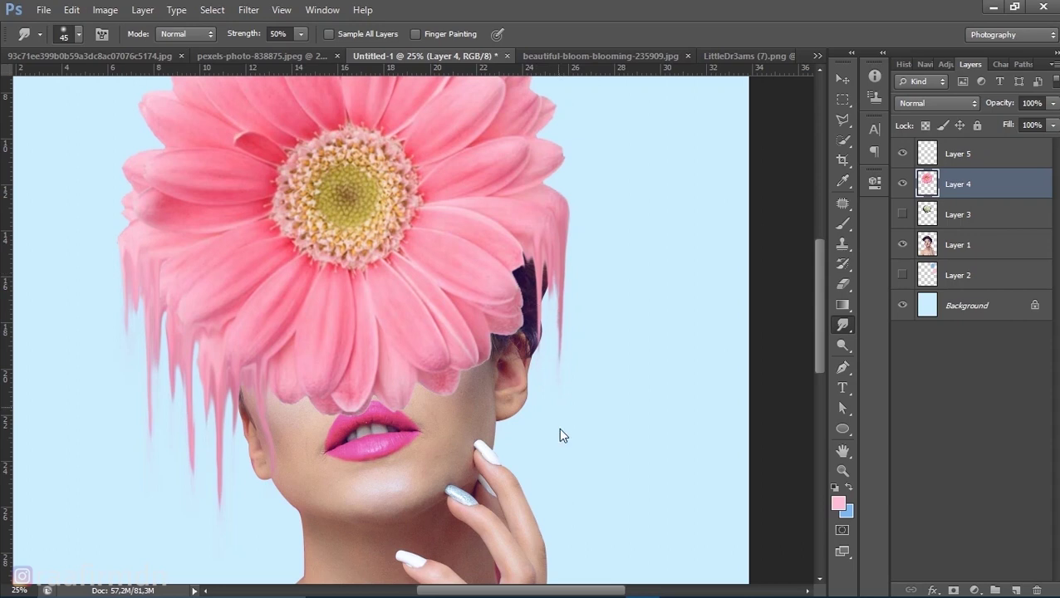
pyautogui.moveTo(525, 234)
pyautogui.mouseDown()
pyautogui.moveTo(517, 320)
pyautogui.moveTo(498, 336)
pyautogui.moveTo(490, 397)
pyautogui.mouseUp()
pyautogui.moveTo(493, 307); pyautogui.dragTo(498, 428)
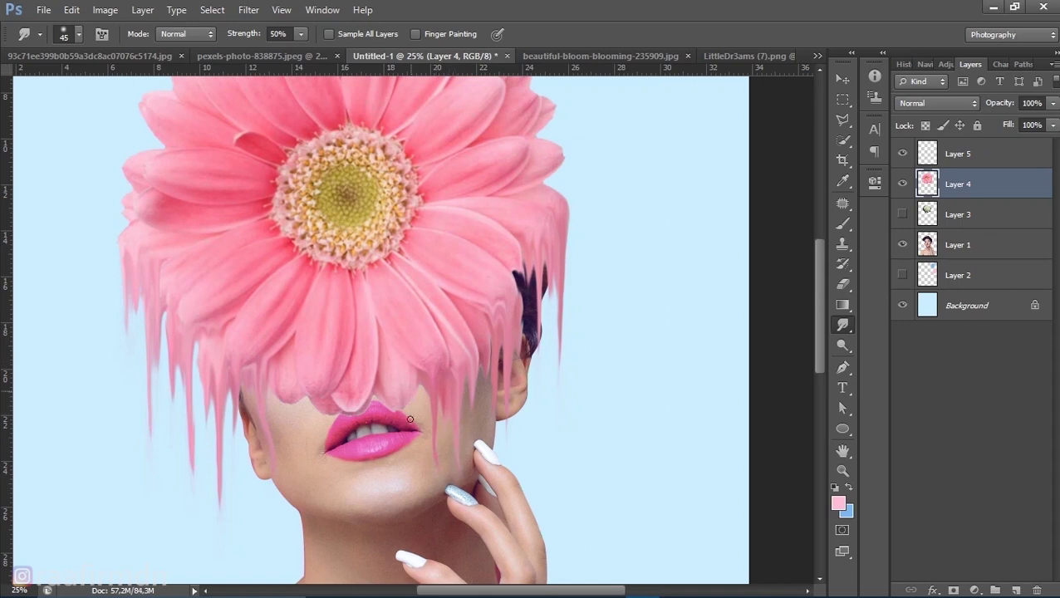
pyautogui.moveTo(282, 392); pyautogui.dragTo(287, 416)
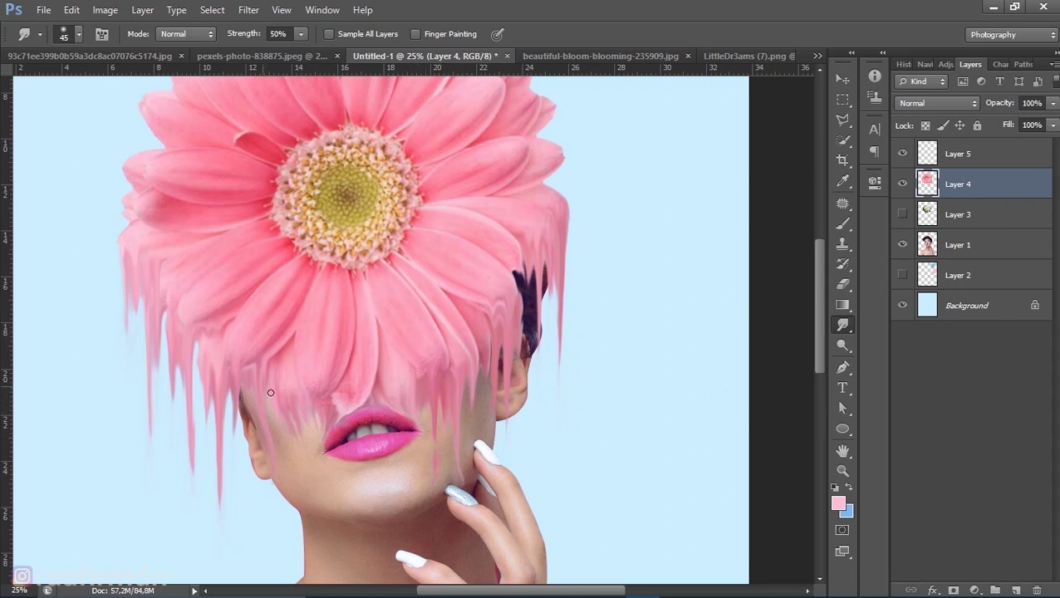
pyautogui.keyDown('alt'); pyautogui.scroll(-3, 549, 449); pyautogui.keyUp('alt')
pyautogui.keyDown('alt'); pyautogui.scroll(1, 539, 421); pyautogui.keyUp('alt')
pyautogui.keyDown('alt'); pyautogui.scroll(1, 396, 300); pyautogui.keyUp('alt')
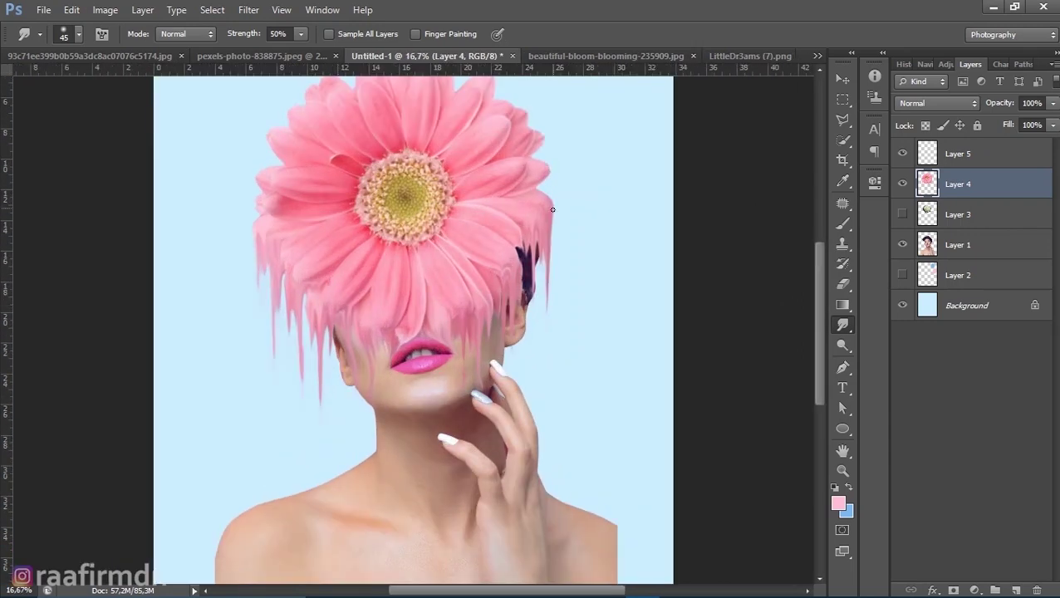
pyautogui.keyDown('alt'); pyautogui.scroll(-1, 553, 209); pyautogui.keyUp('alt')
# Step: Add a new empty Layer 6 above Layer 5
pyautogui.press('b')
pyautogui.keyDown('ctrl'); pyautogui.click(974, 171); pyautogui.keyUp('ctrl')
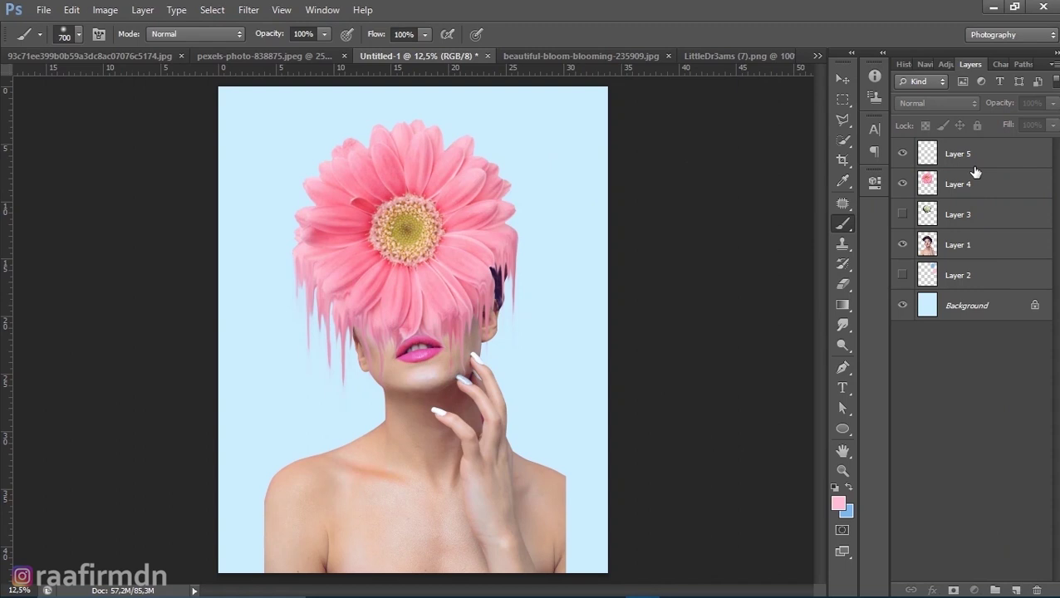
pyautogui.hotkey('ctrl', 'shift', 'alt', 'n')
pyautogui.click(65, 34)
pyautogui.moveTo(175, 162); pyautogui.dragTo(183, 198)
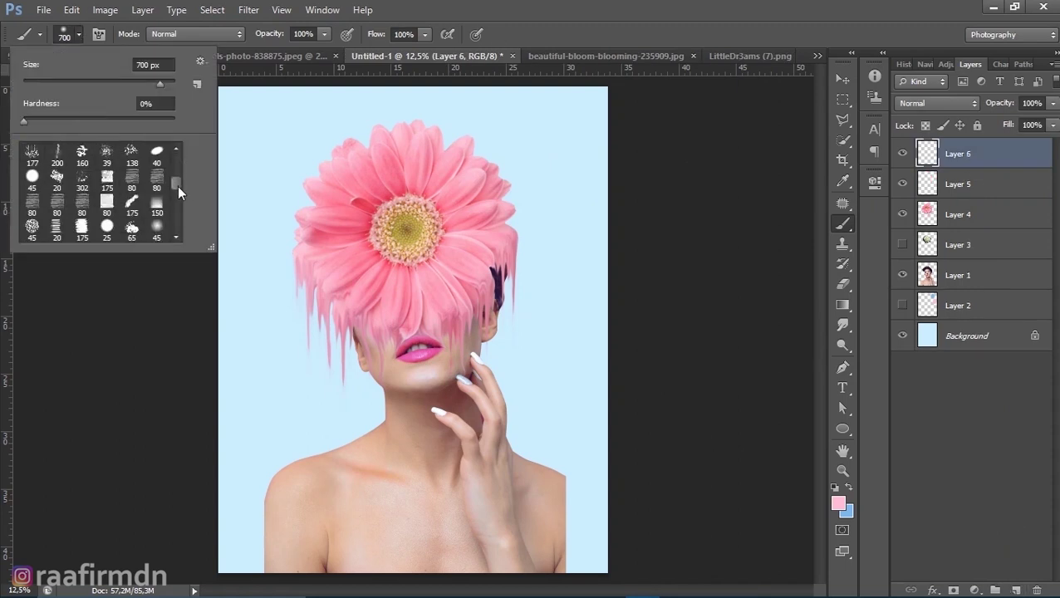
# Step: With the Pen tool, start a curved path down the woman's right shoulder
pyautogui.press('p')
pyautogui.keyDown('alt'); pyautogui.scroll(1, 520, 421); pyautogui.keyUp('alt')
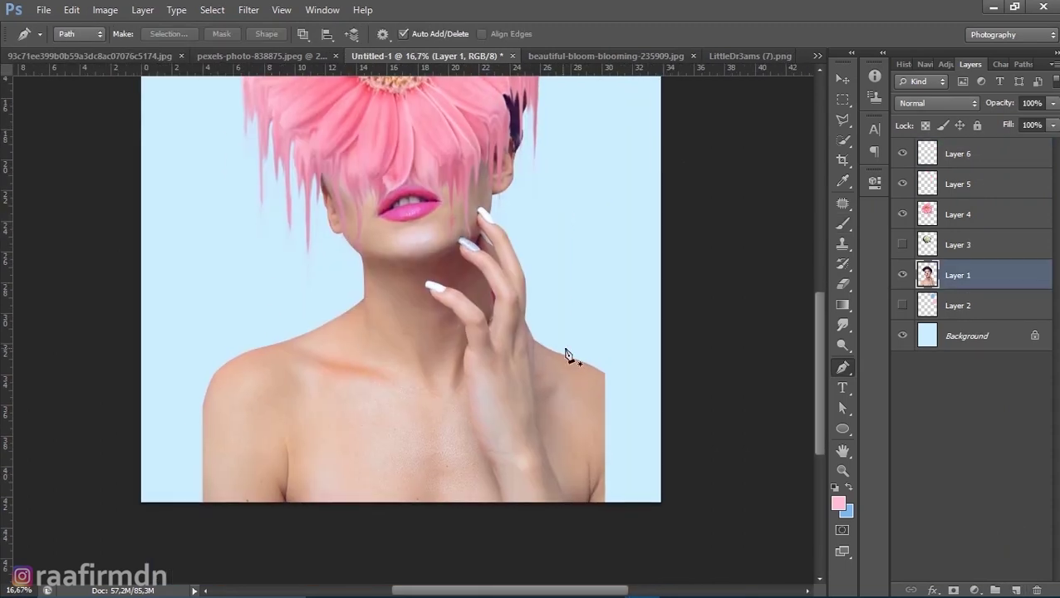
pyautogui.keyDown('alt'); pyautogui.scroll(1, 564, 355); pyautogui.keyUp('alt')
pyautogui.moveTo(571, 331); pyautogui.dragTo(528, 263)
pyautogui.moveTo(649, 376); pyautogui.dragTo(648, 435)
pyautogui.click(615, 513)
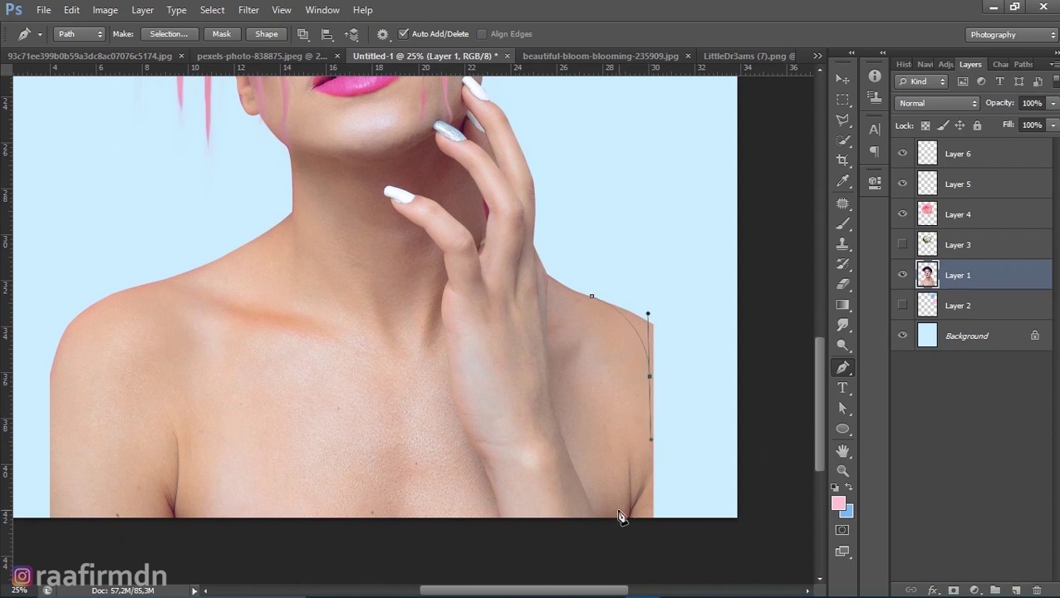
pyautogui.moveTo(560, 449); pyautogui.dragTo(534, 395)
pyautogui.hotkey('ctrl', 'z')
# Step: Curve the path beneath the wrist and up toward the mid-chest
pyautogui.click(569, 458)
pyautogui.moveTo(532, 503); pyautogui.dragTo(532, 515)
pyautogui.moveTo(471, 449); pyautogui.dragTo(427, 354)
pyautogui.hotkey('ctrl', 'z')
pyautogui.click(549, 478)
pyautogui.moveTo(536, 511); pyautogui.dragTo(513, 504)
pyautogui.moveTo(453, 399); pyautogui.dragTo(457, 419)
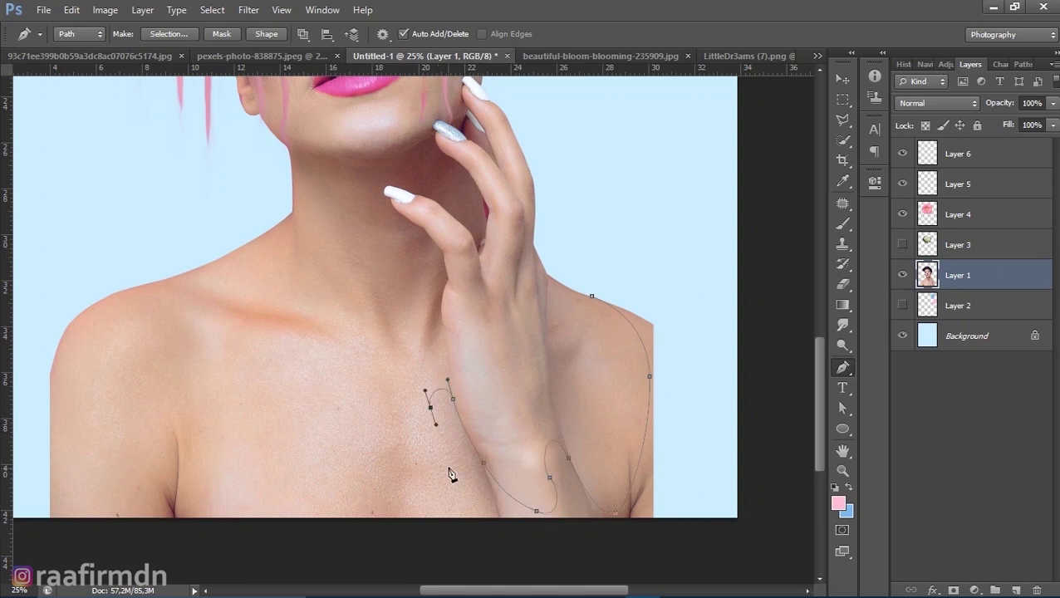
pyautogui.moveTo(455, 506); pyautogui.dragTo(395, 515)
pyautogui.hotkey('ctrl', 'z')
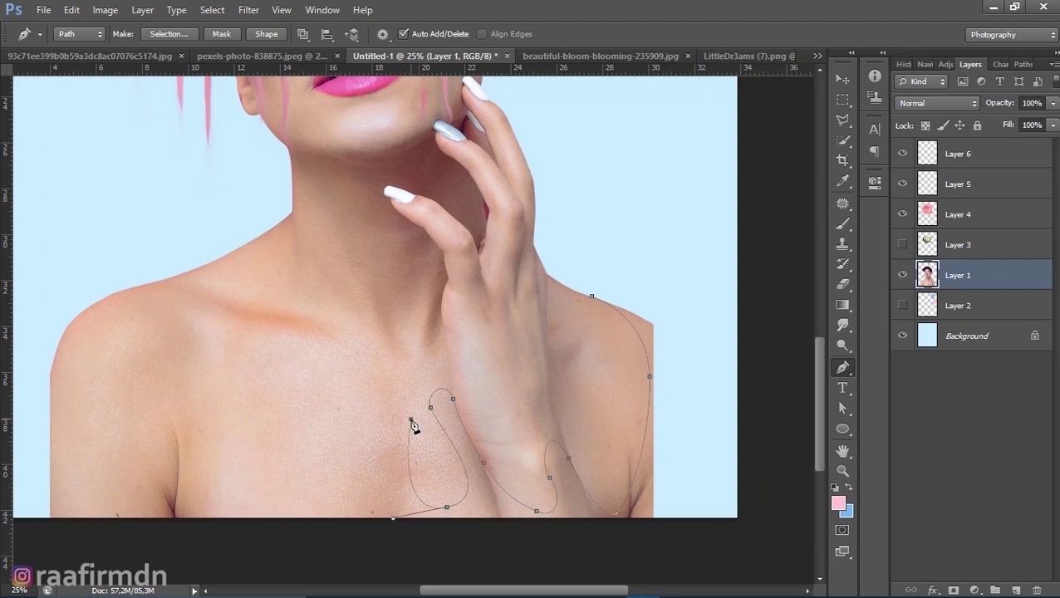
# Step: Sweep a long wave across the chest toward the left shoulder
pyautogui.moveTo(406, 362); pyautogui.dragTo(402, 334)
pyautogui.moveTo(361, 446); pyautogui.dragTo(380, 496)
pyautogui.moveTo(242, 400); pyautogui.dragTo(222, 312)
pyautogui.hotkey('ctrl', 'alt', 'z')
pyautogui.hotkey('ctrl', 'alt', 'z')
pyautogui.hotkey('ctrl', 'alt', 'z')
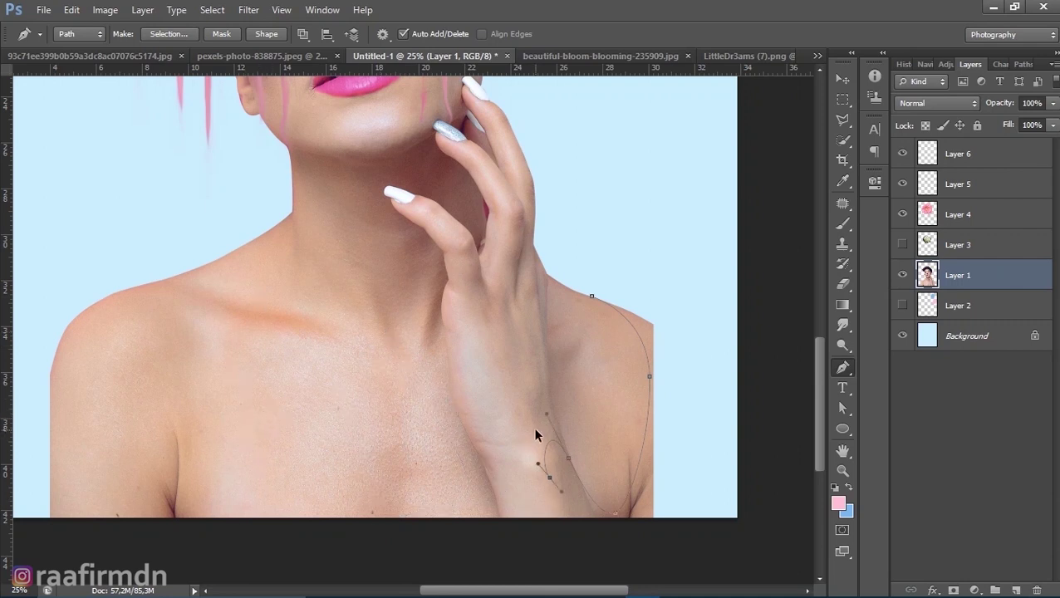
pyautogui.moveTo(491, 470); pyautogui.dragTo(404, 366)
pyautogui.moveTo(290, 466); pyautogui.dragTo(274, 475)
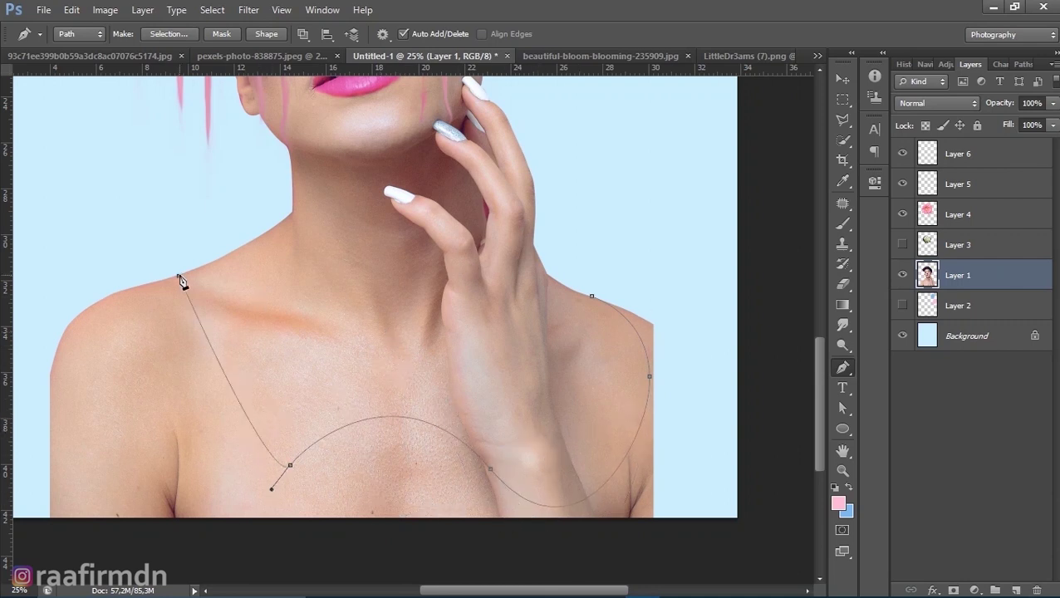
pyautogui.moveTo(175, 457); pyautogui.dragTo(138, 401)
pyautogui.moveTo(191, 330); pyautogui.dragTo(203, 311)
pyautogui.hotkey('ctrl', 'alt', 'z')
pyautogui.hotkey('ctrl', 'alt', 'z')
# Step: Shape the path around the left shoulder and neckline, then begin an outer loop
pyautogui.moveTo(103, 458); pyautogui.dragTo(56, 386)
pyautogui.moveTo(145, 285); pyautogui.dragTo(179, 276)
pyautogui.moveTo(254, 231); pyautogui.dragTo(272, 213)
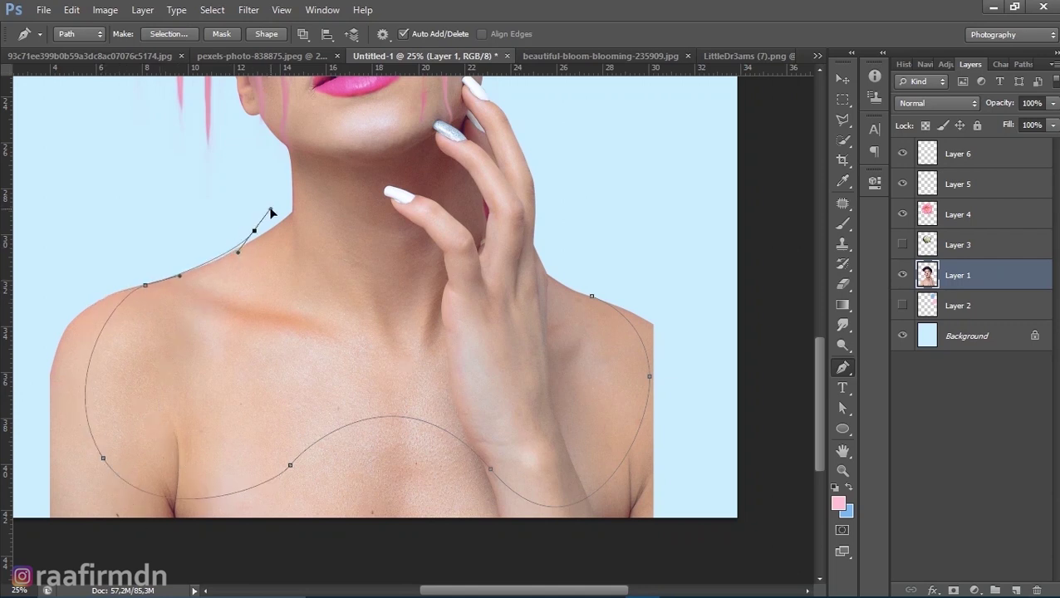
pyautogui.press('a')
pyautogui.press('p')
pyautogui.moveTo(48, 267); pyautogui.dragTo(43, 332)
# Step: Close the outer loop around the figure and make a selection from the path
pyautogui.click(30, 378)
pyautogui.click(35, 532)
pyautogui.click(660, 285)
pyautogui.click(592, 295)
pyautogui.rightClick(582, 317)
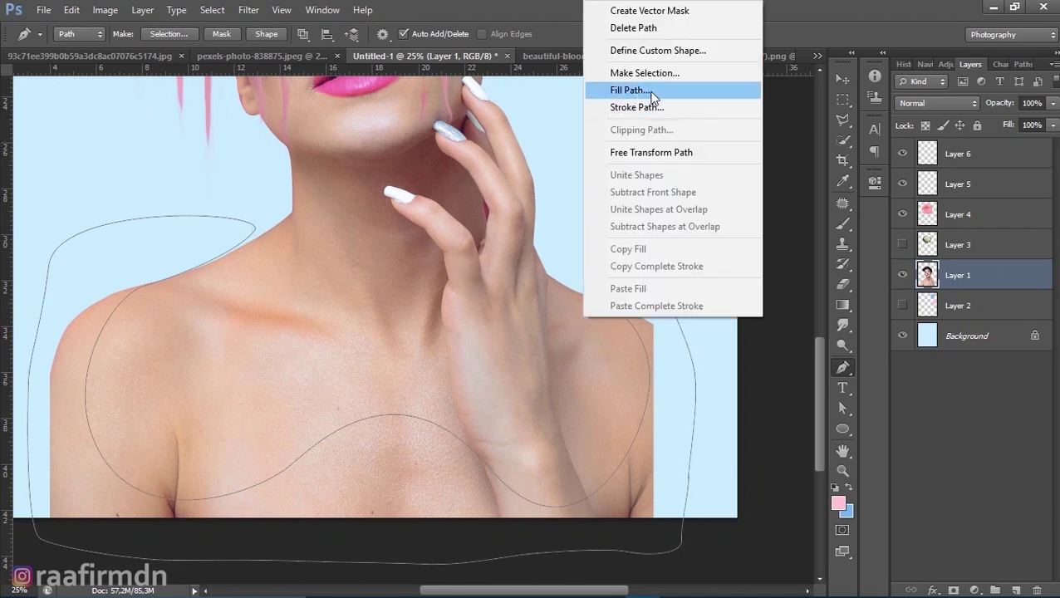
pyautogui.click(653, 73)
pyautogui.click(615, 163)
# Step: Erase the body outside the shoulder outline with a hard round eraser at 100% opacity
pyautogui.press('e')
pyautogui.click(78, 34)
pyautogui.click(51, 166)
pyautogui.moveTo(264, 34); pyautogui.dragTo(321, 56)
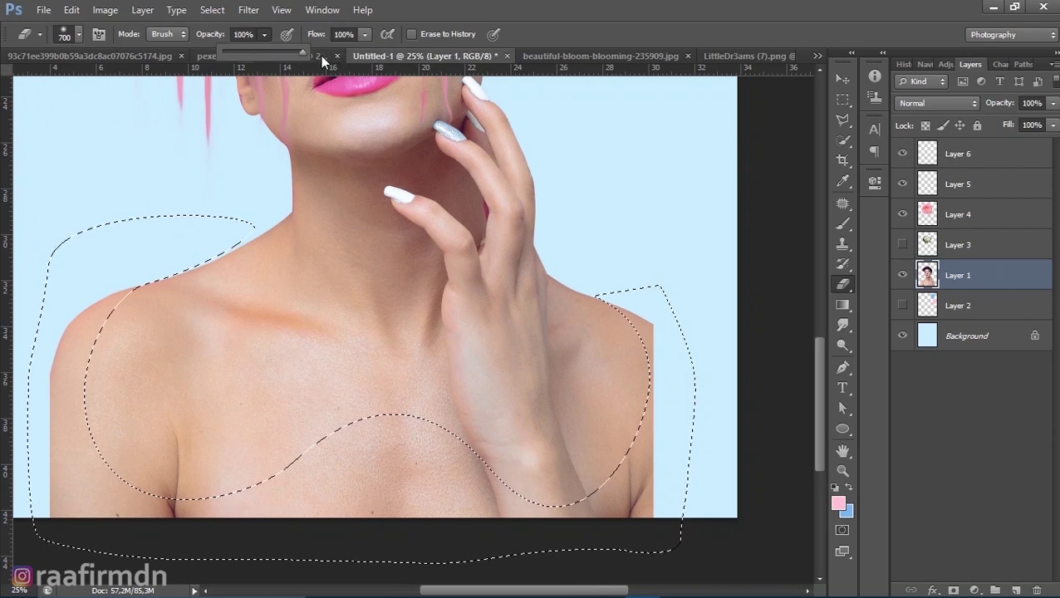
pyautogui.moveTo(148, 256)
pyautogui.mouseDown()
pyautogui.moveTo(59, 407)
pyautogui.moveTo(371, 457)
pyautogui.moveTo(715, 474)
pyautogui.mouseUp()
# Step: Erase leftover skin at the lower right shoulder with a 500 px eraser, then deselect
pyautogui.click(79, 34)
pyautogui.moveTo(99, 85); pyautogui.dragTo(73, 85)
pyautogui.press('Return')
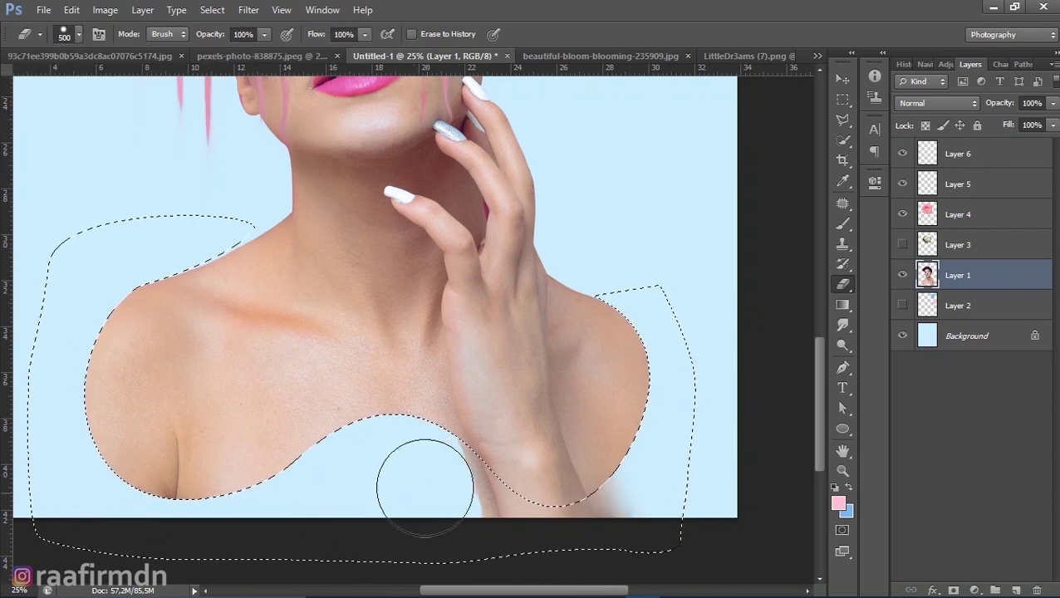
pyautogui.click(637, 485)
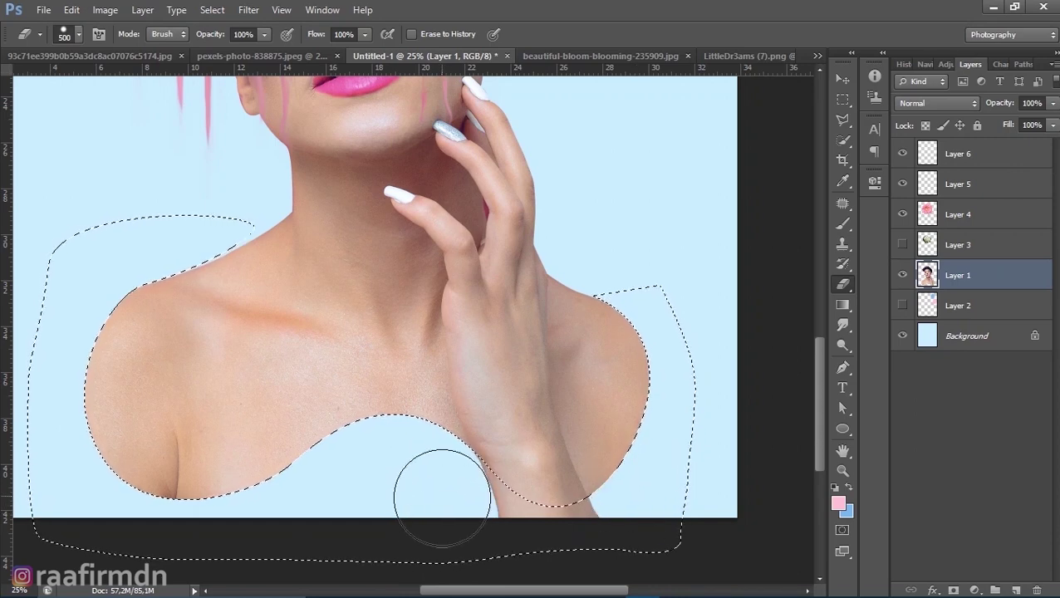
pyautogui.hotkey('ctrl', 'd')
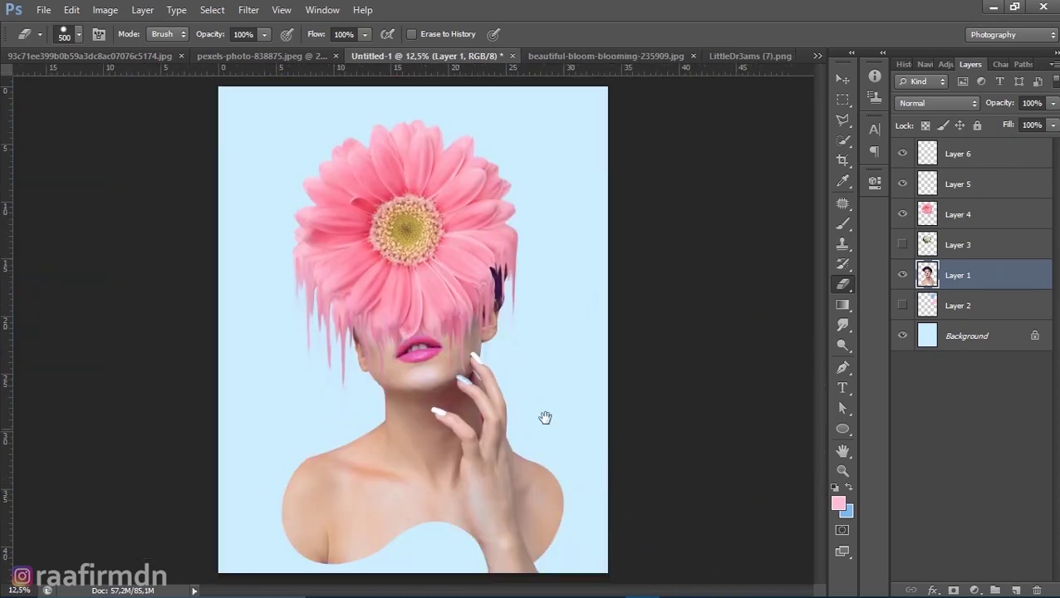
pyautogui.moveTo(641, 466); pyautogui.dragTo(544, 418)
# Step: Trace a curved path around the wrist's lower edge and turn it into a selection
pyautogui.press('p')
pyautogui.click(476, 441)
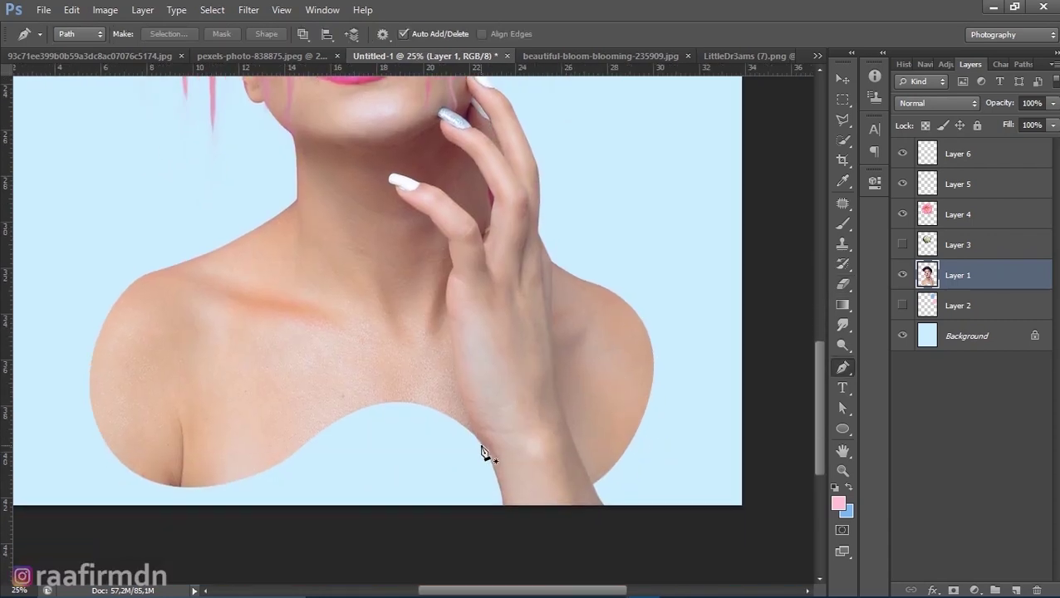
pyautogui.moveTo(582, 468)
pyautogui.mouseDown()
pyautogui.moveTo(589, 374)
pyautogui.moveTo(620, 347)
pyautogui.mouseUp()
pyautogui.hotkey('ctrl', 'Return')
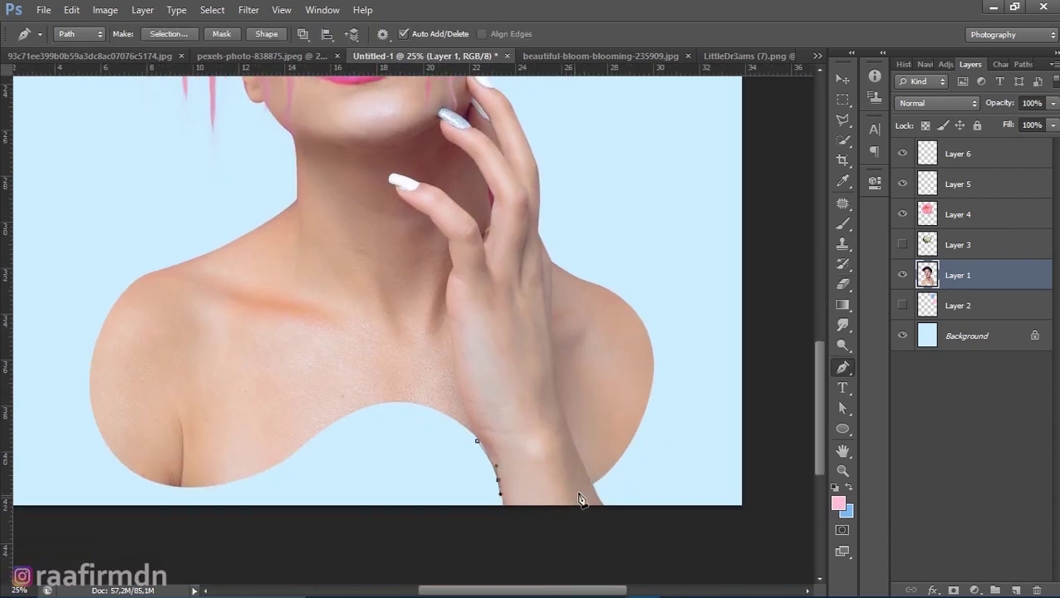
pyautogui.hotkey('ctrl', 'd')
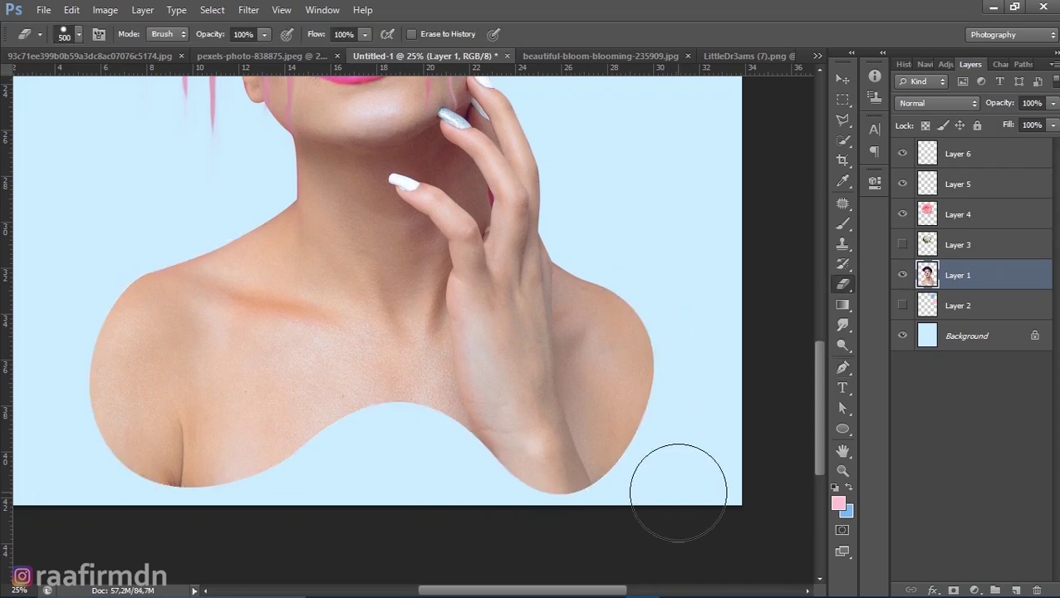
# Step: Reposition the whole composition on the canvas and zoom in on the woman
pyautogui.hotkey('ctrl', '0')
pyautogui.keyDown('shift'); pyautogui.click(957, 154); pyautogui.keyUp('shift')
pyautogui.press('v')
pyautogui.moveTo(435, 330); pyautogui.dragTo(510, 353)
pyautogui.click(413, 329)
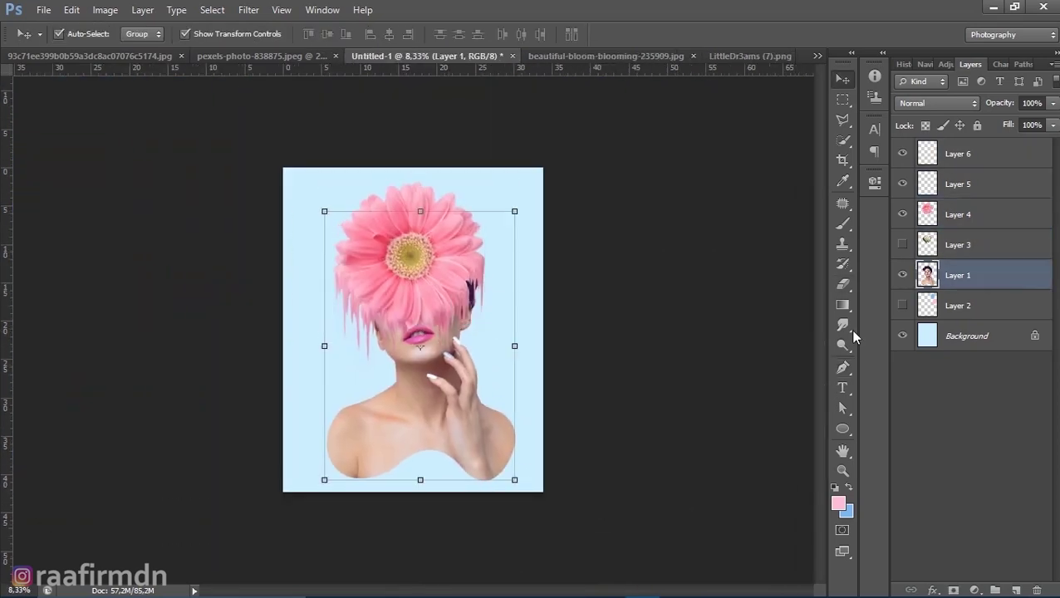
pyautogui.hotkey('ctrl', '+')
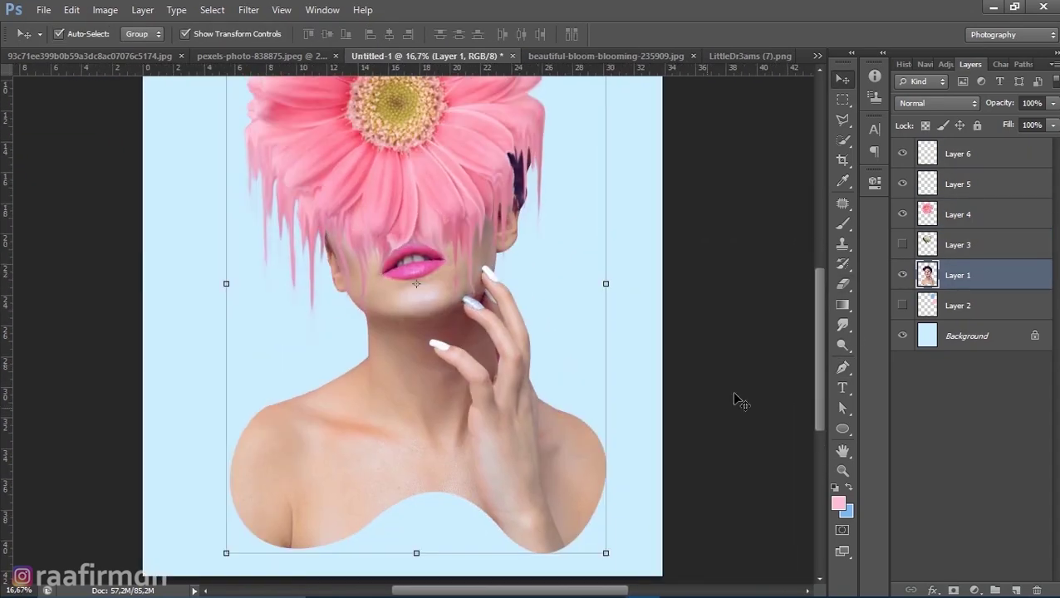
pyautogui.hotkey('ctrl', '+')
# Step: Make a selection from the left-shoulder path, trim the excess, and zoom out
pyautogui.press('p')
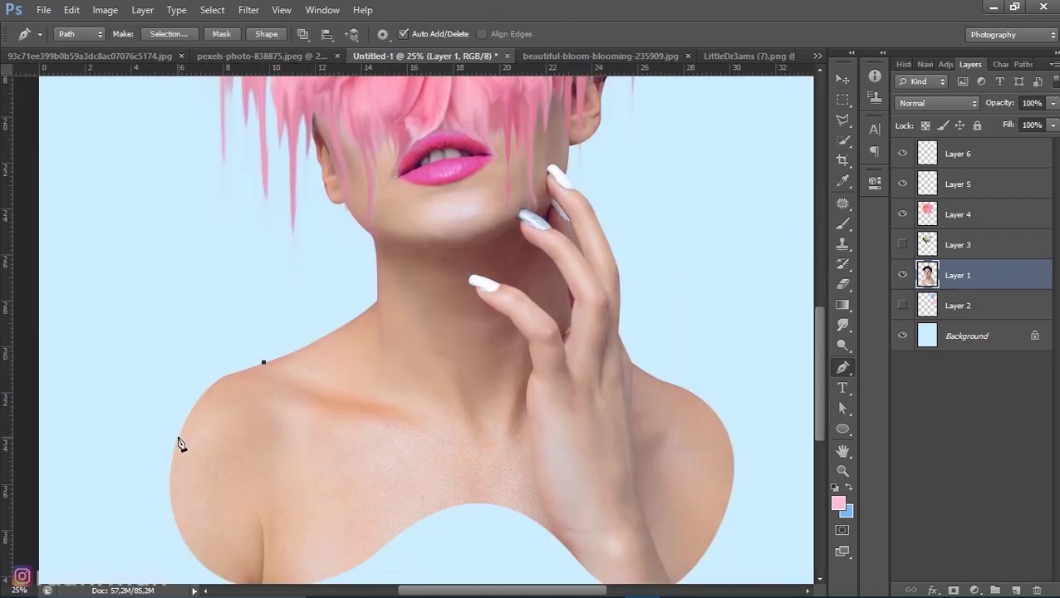
pyautogui.press('a')
pyautogui.press('p')
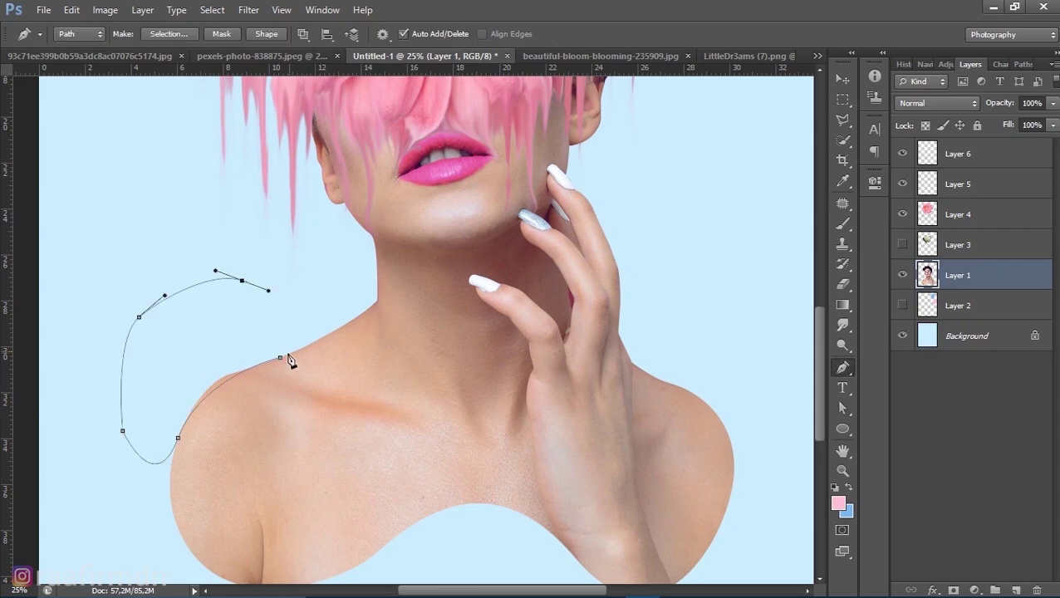
pyautogui.rightClick(320, 366)
pyautogui.click(329, 303)
pyautogui.press('Return')
pyautogui.press('e')
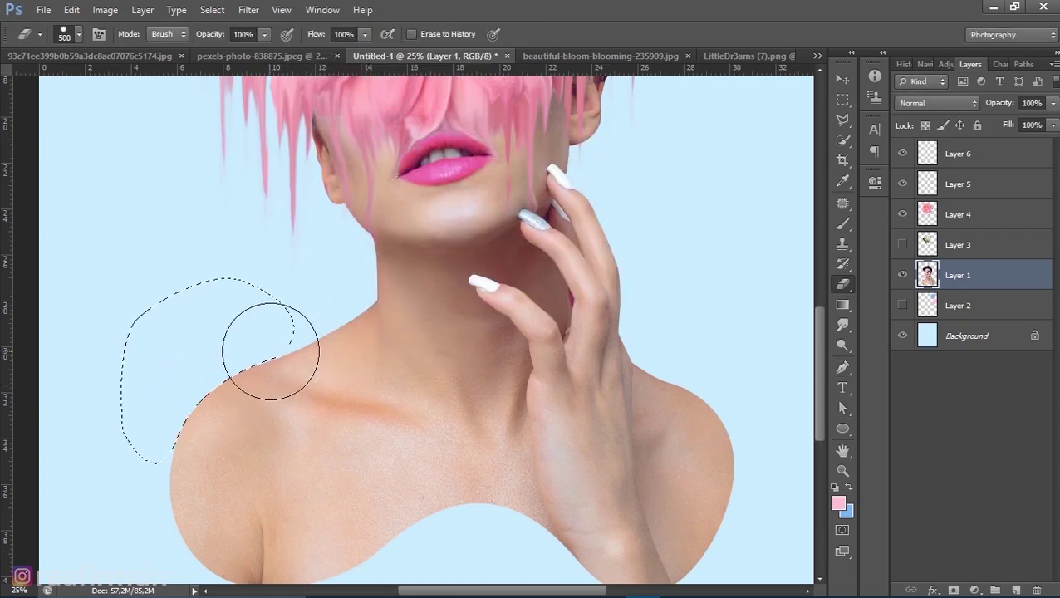
pyautogui.hotkey('ctrl', 'd')
pyautogui.hotkey('ctrl', '-')
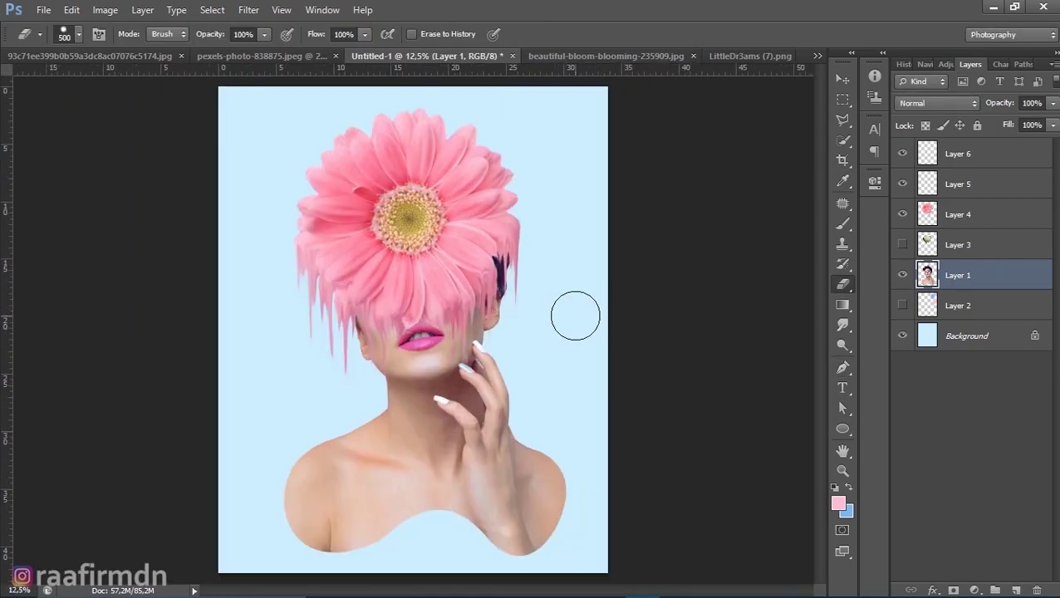
# Step: Shift the woman's hue to -14 with a Hue/Saturation layer merged into her layer
pyautogui.click(971, 589)
pyautogui.click(936, 400)
pyautogui.moveTo(736, 280)
pyautogui.mouseDown()
pyautogui.moveTo(851, 269)
pyautogui.moveTo(740, 280)
pyautogui.mouseUp()
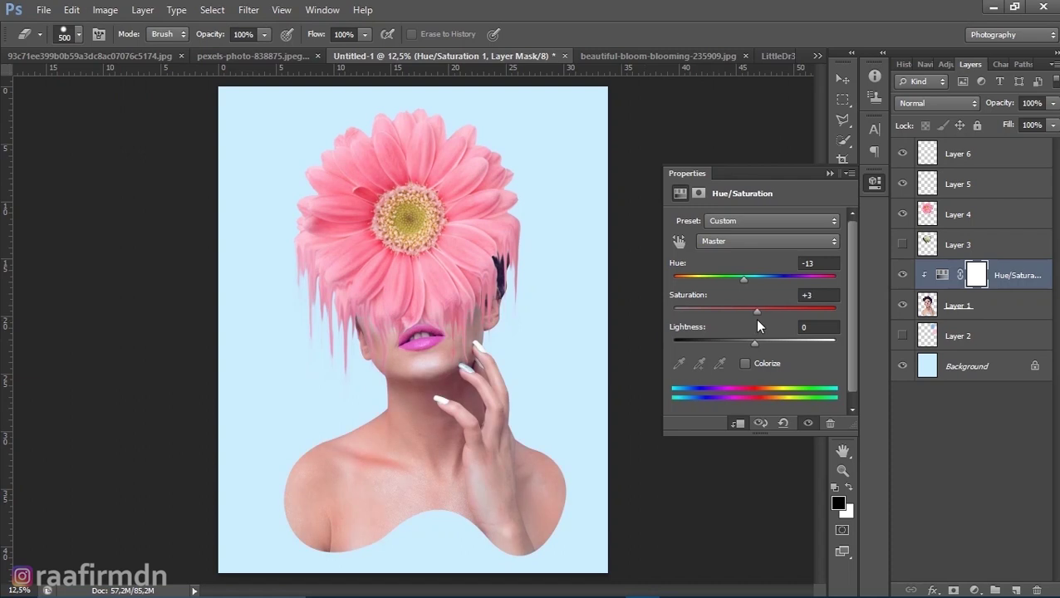
pyautogui.click(972, 305)
pyautogui.hotkey('ctrl', 'j')
pyautogui.keyDown('shift'); pyautogui.click(972, 275); pyautogui.keyUp('shift')
pyautogui.rightClick(980, 275)
pyautogui.click(911, 408)
# Step: Brighten the woman to 32 with a Brightness/Contrast layer merged into her layer
pyautogui.click(971, 589)
pyautogui.click(947, 300)
pyautogui.moveTo(763, 252); pyautogui.dragTo(770, 256)
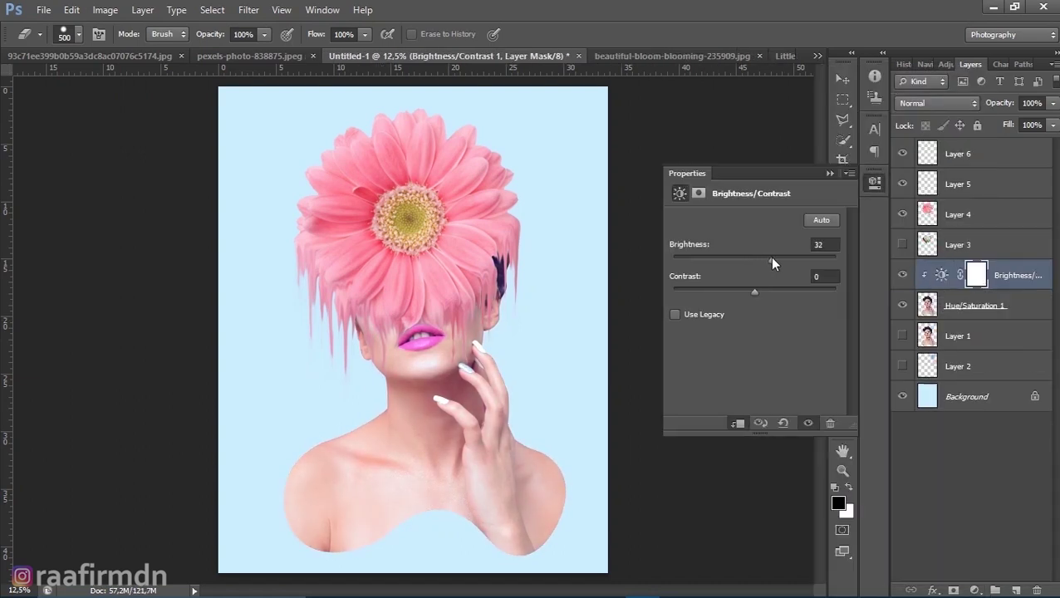
pyautogui.click(874, 181)
pyautogui.keyDown('shift'); pyautogui.click(972, 305); pyautogui.keyUp('shift')
pyautogui.rightClick(976, 305)
pyautogui.click(876, 409)
# Step: Add Color Balance above Layer 6: midtones toward red/magenta/yellow, warmer shadows, slightly cyan highlights
pyautogui.click(972, 154)
pyautogui.click(975, 589)
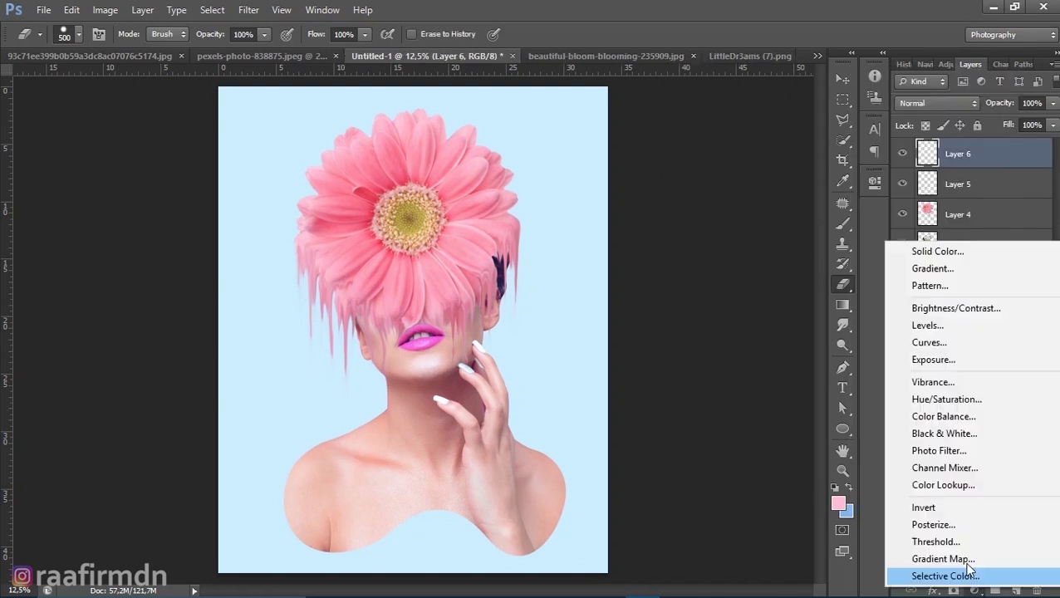
pyautogui.click(944, 416)
pyautogui.moveTo(724, 259)
pyautogui.mouseDown()
pyautogui.moveTo(773, 285)
pyautogui.moveTo(725, 285)
pyautogui.mouseUp()
pyautogui.moveTo(730, 313)
pyautogui.mouseDown()
pyautogui.moveTo(706, 313)
pyautogui.moveTo(726, 312)
pyautogui.mouseUp()
pyautogui.hotkey('alt', '1')
pyautogui.moveTo(733, 256)
pyautogui.mouseDown()
pyautogui.moveTo(650, 285)
pyautogui.moveTo(731, 285)
pyautogui.mouseUp()
pyautogui.moveTo(726, 313); pyautogui.dragTo(746, 313)
pyautogui.click(768, 220)
pyautogui.click(793, 259)
pyautogui.moveTo(728, 257)
pyautogui.mouseDown()
pyautogui.moveTo(677, 257)
pyautogui.moveTo(728, 258)
pyautogui.moveTo(729, 285)
pyautogui.moveTo(791, 304)
pyautogui.moveTo(729, 304)
pyautogui.moveTo(774, 328)
pyautogui.mouseUp()
# Step: Add a Curves adjustment lifting the shadows and brightening the midtones
pyautogui.click(974, 590)
pyautogui.click(997, 353)
pyautogui.moveTo(705, 385); pyautogui.dragTo(705, 346)
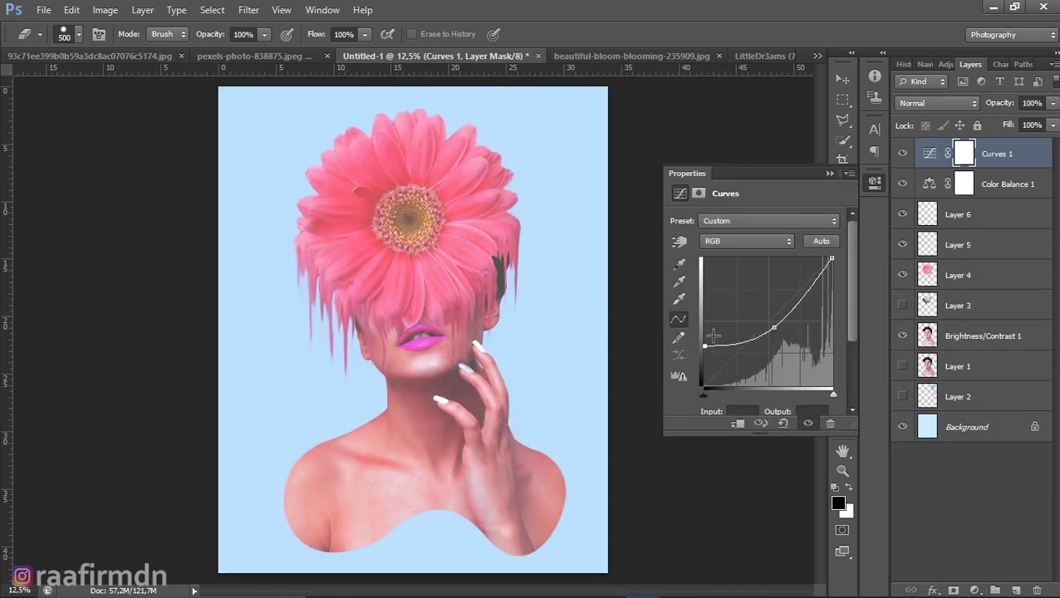
# Step: Add a pink Solid Color fill layer blended with Darken
pyautogui.click(974, 589)
pyautogui.click(918, 243)
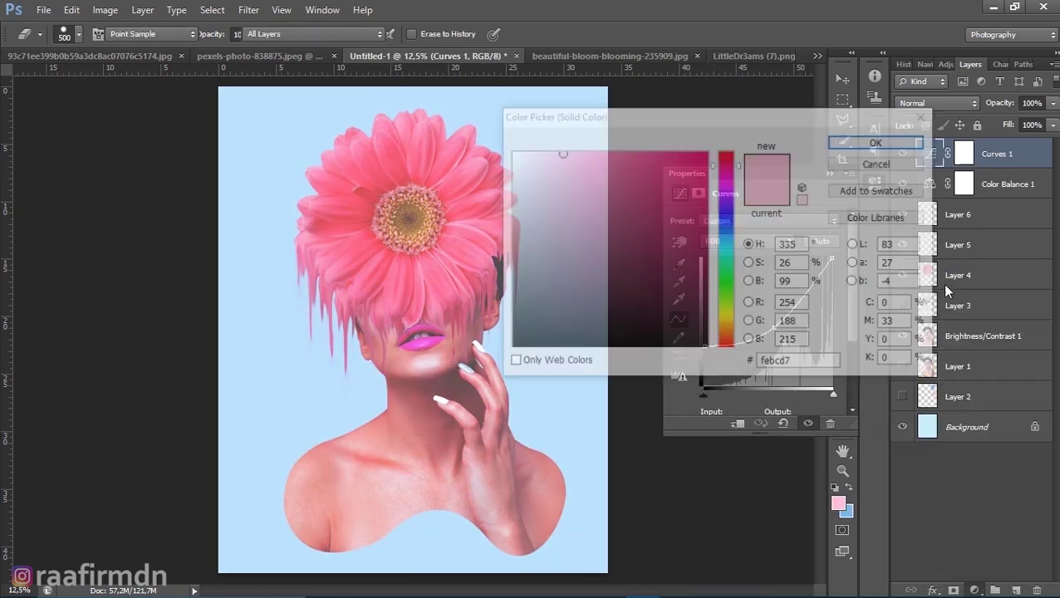
pyautogui.click(845, 137)
pyautogui.click(937, 103)
pyautogui.click(910, 157)
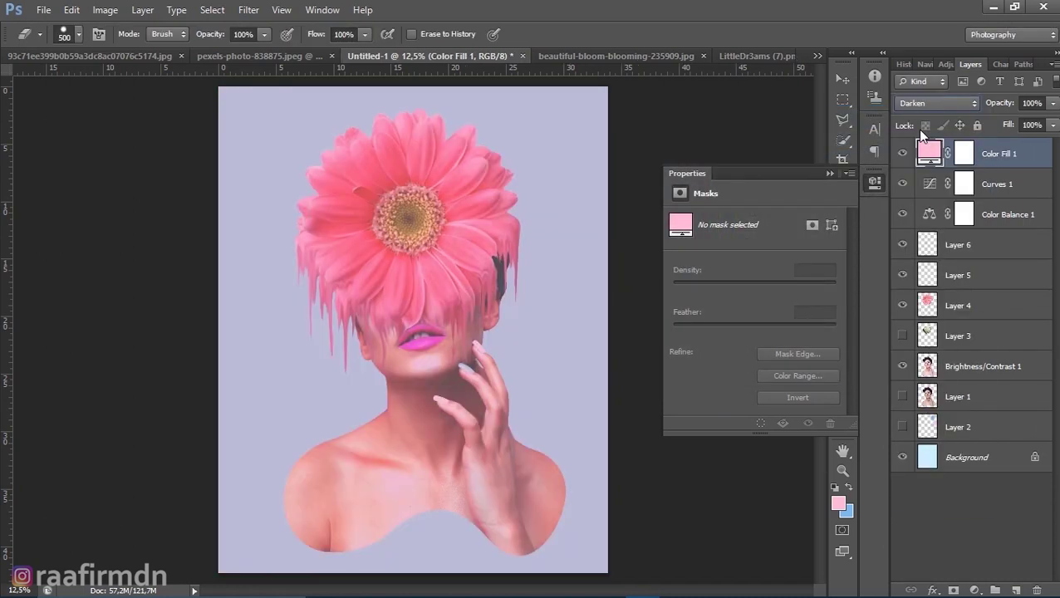
# Step: Try the pink fill in several blend modes, including Darken, Linear Burn and Divide
pyautogui.press('Down')
pyautogui.press('Down')
pyautogui.press('Down')
pyautogui.press('Down')
pyautogui.press('Down')
pyautogui.press('Down')
pyautogui.press('Down')
pyautogui.press('Down')
pyautogui.press('Down')
pyautogui.press('Down')
pyautogui.press('Down')
pyautogui.press('Down')
pyautogui.press('Down')
pyautogui.press('Down')
pyautogui.press('Down')
pyautogui.press('Down')
pyautogui.press('Down')
pyautogui.press('Down')
pyautogui.press('Down')
pyautogui.press('Up')
pyautogui.press('Up')
pyautogui.click(922, 103)
pyautogui.click(930, 149)
pyautogui.click(937, 103)
pyautogui.click(931, 184)
pyautogui.press('Down')
pyautogui.press('Down')
pyautogui.press('Down')
pyautogui.press('Down')
pyautogui.press('Down')
pyautogui.press('Down')
pyautogui.press('Down')
pyautogui.press('Down')
pyautogui.press('Down')
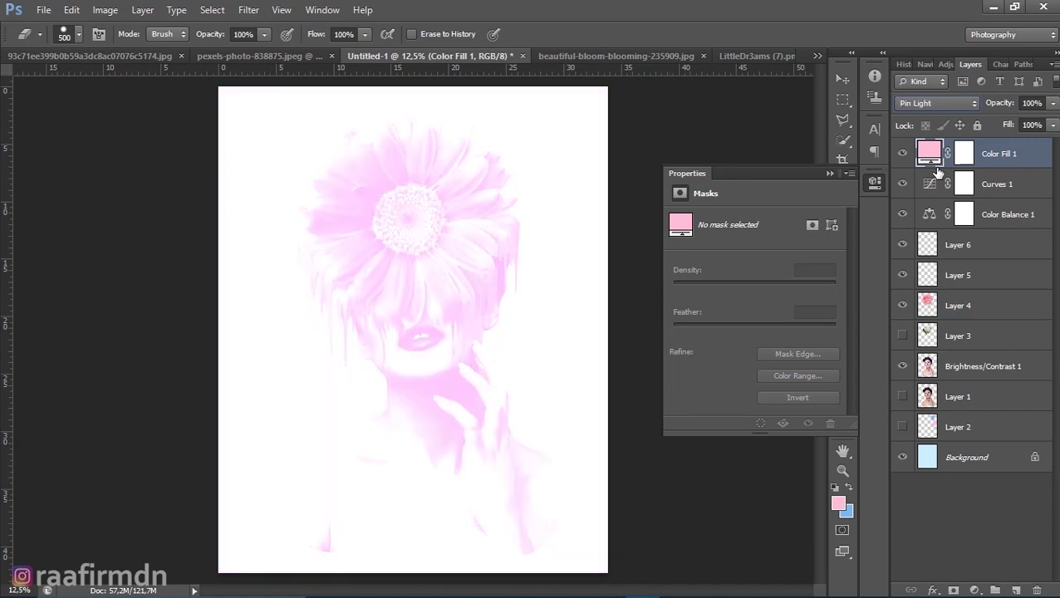
pyautogui.press('Down')
pyautogui.press('Down')
pyautogui.press('Down')
pyautogui.press('Up')
pyautogui.press('Down')
pyautogui.press('Up')
pyautogui.press('Down')
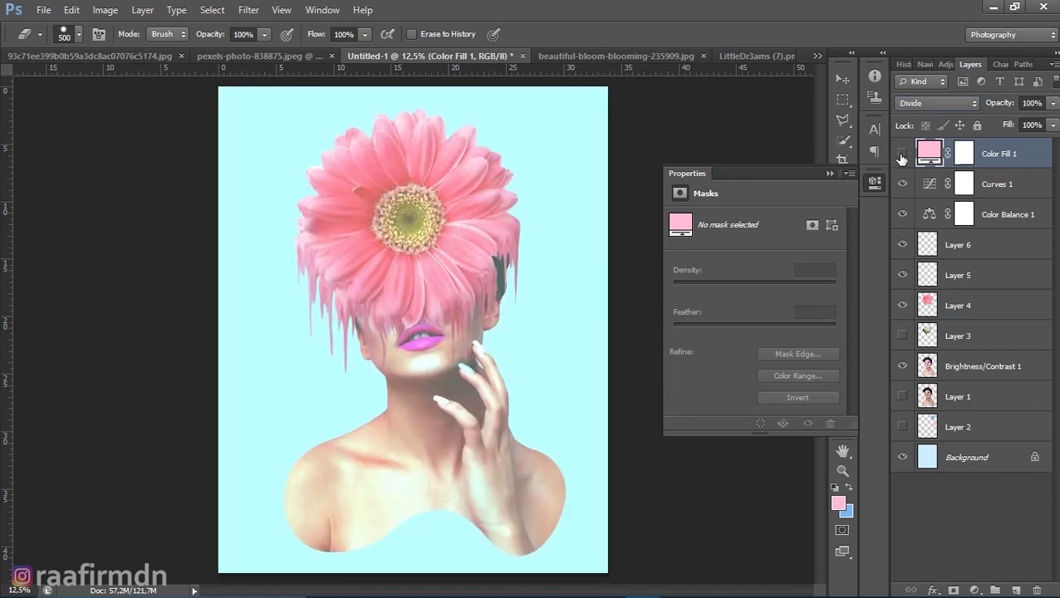
# Step: Hide the pink Color Fill 1 layer and add an empty Layer 7
pyautogui.click(903, 153)
pyautogui.click(958, 427)
pyautogui.hotkey('ctrl', 'shift', 'alt', 'n')
# Step: Set up a 1000 px cloud brush with white as the foreground colour
pyautogui.press('b')
pyautogui.rightClick(208, 111)
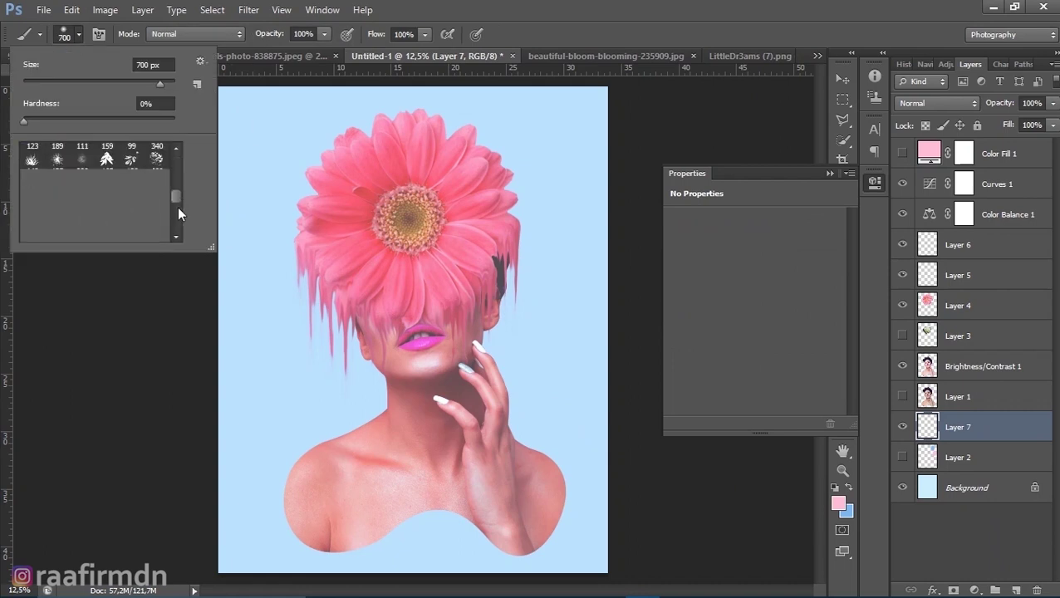
pyautogui.press('Return')
pyautogui.rightClick(420, 512)
pyautogui.write('1000')
pyautogui.press('Return')
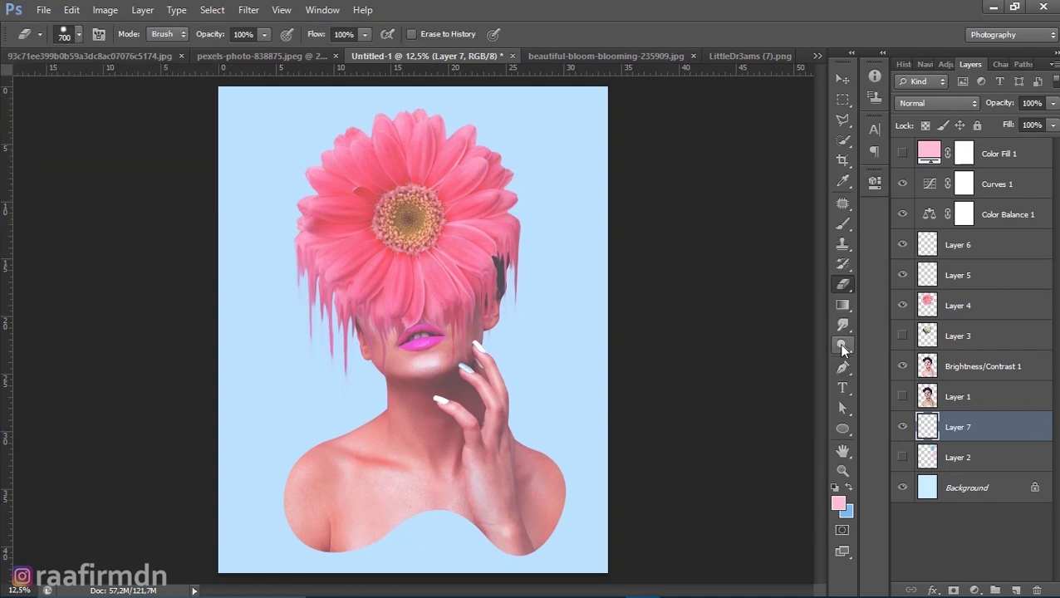
pyautogui.press('x')
pyautogui.click(839, 502)
pyautogui.click(511, 151)
pyautogui.click(876, 139)
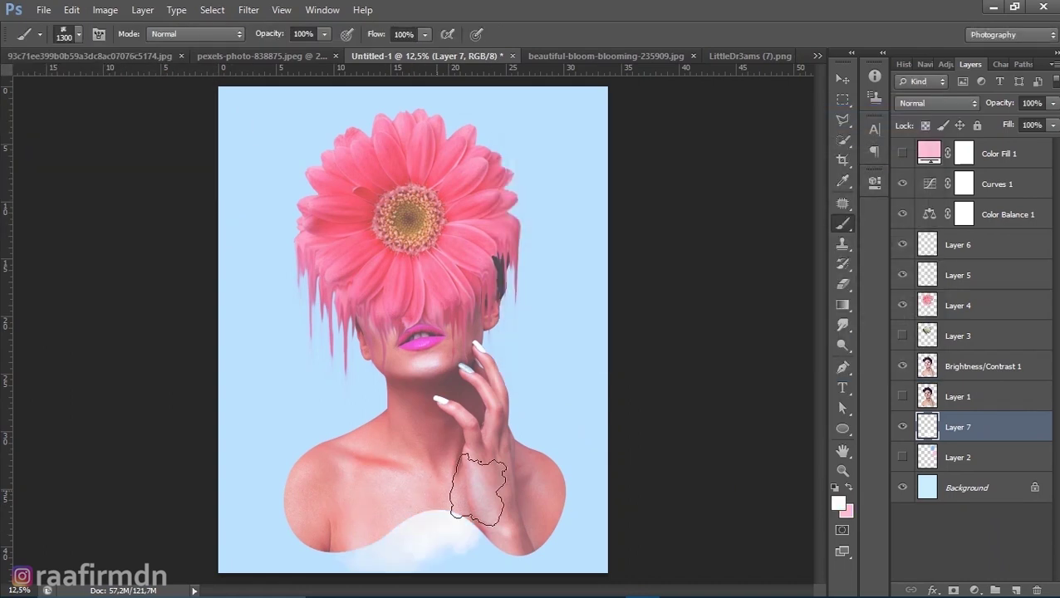
# Step: Paint a white cloud over the lower body on Layer 7, then halve brush opacity and flow
pyautogui.moveTo(927, 425); pyautogui.dragTo(927, 374)
pyautogui.press(']')
pyautogui.press(']')
pyautogui.moveTo(250, 531)
pyautogui.mouseDown()
pyautogui.moveTo(357, 515)
pyautogui.moveTo(574, 548)
pyautogui.mouseUp()
pyautogui.moveTo(349, 465); pyautogui.dragTo(399, 482)
pyautogui.hotkey('ctrl', 'z')
pyautogui.press('[')
pyautogui.press('[')
pyautogui.press('[')
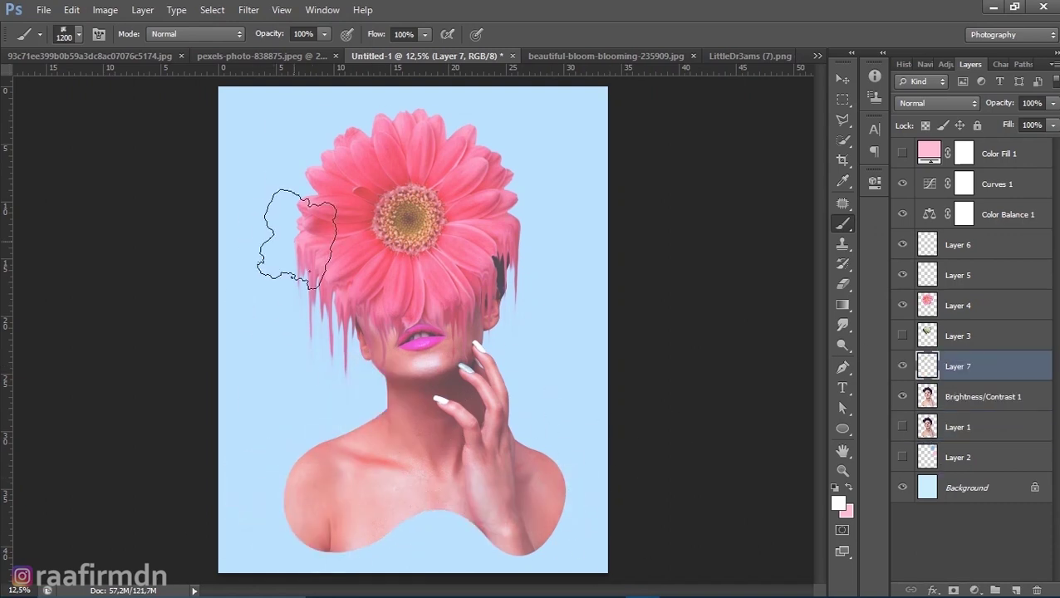
pyautogui.moveTo(324, 34); pyautogui.dragTo(285, 52)
pyautogui.moveTo(424, 34); pyautogui.dragTo(390, 55)
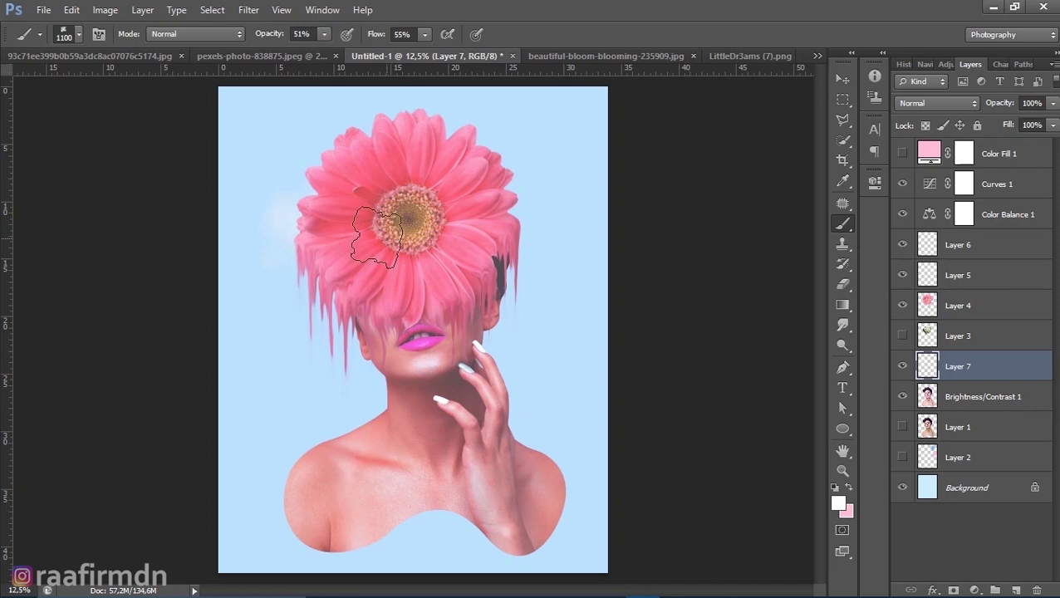
# Step: Paint soft clouds beside the flower, then a dense full-opacity cloud across its centre
pyautogui.moveTo(276, 217); pyautogui.dragTo(258, 220)
pyautogui.hotkey('ctrl', 'z')
pyautogui.moveTo(927, 365); pyautogui.dragTo(927, 304)
pyautogui.moveTo(316, 216)
pyautogui.mouseDown()
pyautogui.moveTo(465, 208)
pyautogui.moveTo(369, 180)
pyautogui.mouseUp()
pyautogui.press(']')
pyautogui.press(']')
pyautogui.moveTo(568, 212); pyautogui.dragTo(547, 219)
pyautogui.press('[')
pyautogui.press('[')
pyautogui.press('[')
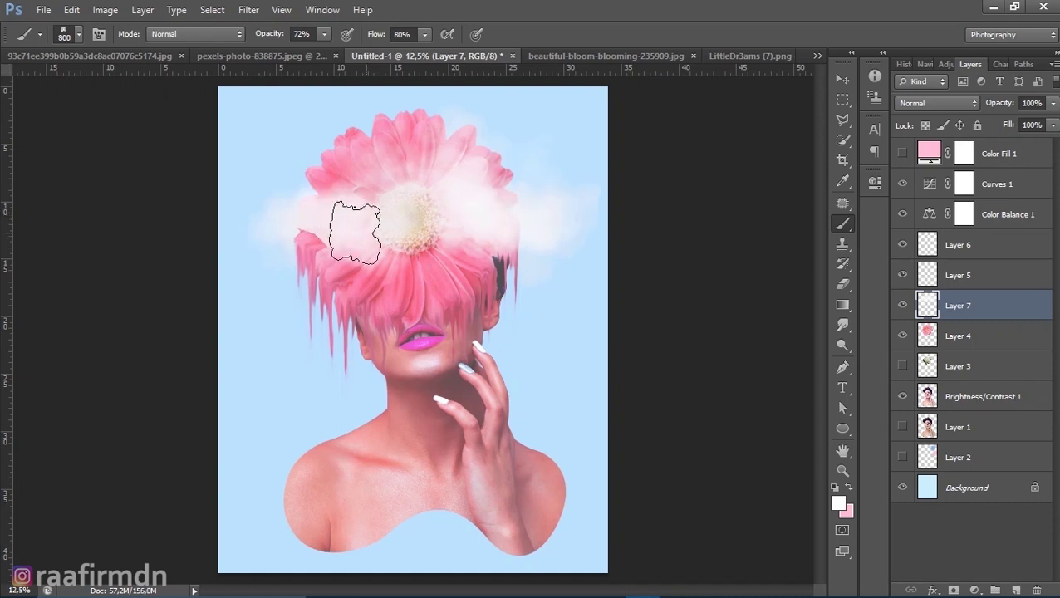
pyautogui.hotkey('ctrl', ']')
pyautogui.press('0')
pyautogui.moveTo(307, 208)
pyautogui.mouseDown()
pyautogui.moveTo(374, 166)
pyautogui.moveTo(495, 216)
pyautogui.mouseUp()
pyautogui.hotkey('shift', '0')
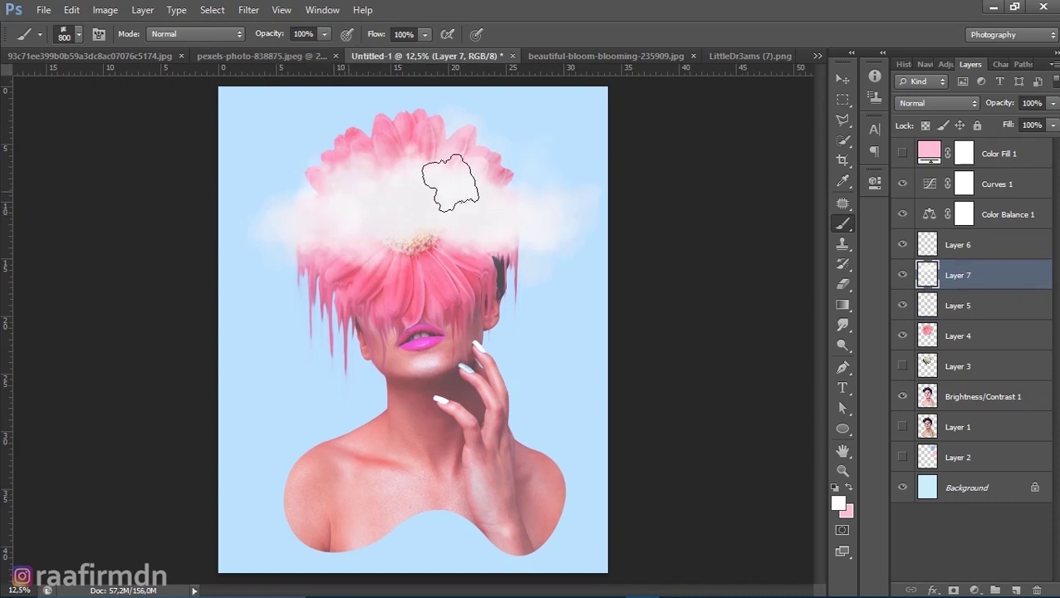
# Step: Move the clouds down to shoulder height and send them behind the woman
pyautogui.press('v')
pyautogui.moveTo(445, 216)
pyautogui.mouseDown()
pyautogui.moveTo(449, 404)
pyautogui.moveTo(490, 415)
pyautogui.moveTo(519, 456)
pyautogui.mouseUp()
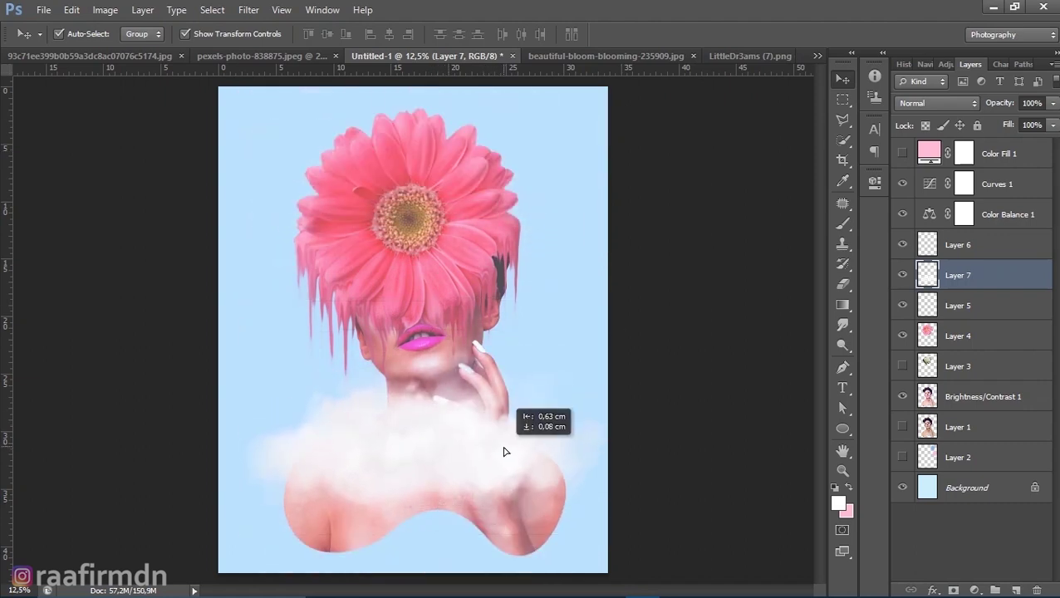
pyautogui.click(943, 246)
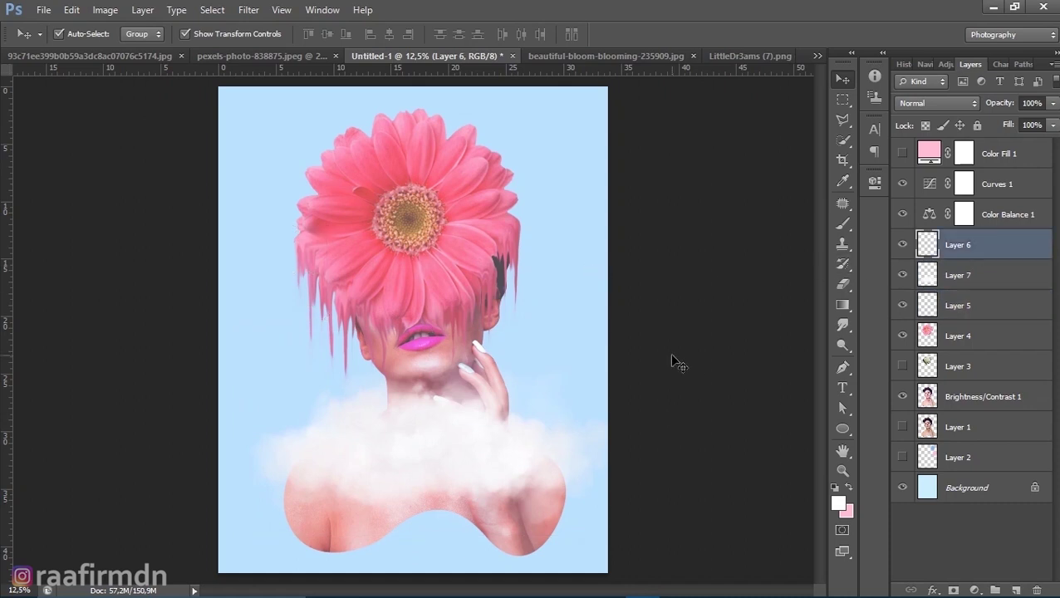
pyautogui.click(950, 276)
pyautogui.moveTo(475, 549)
pyautogui.mouseDown()
pyautogui.moveTo(480, 466)
pyautogui.moveTo(505, 438)
pyautogui.mouseUp()
pyautogui.hotkey('ctrl', '[')
pyautogui.hotkey('ctrl', '[')
pyautogui.hotkey('ctrl', '[')
# Step: Nudge and slightly rotate the clouds, then shift all layers left
pyautogui.click(956, 396)
pyautogui.moveTo(561, 406)
pyautogui.mouseDown()
pyautogui.moveTo(553, 383)
pyautogui.moveTo(563, 379)
pyautogui.mouseUp()
pyautogui.moveTo(653, 371); pyautogui.dragTo(621, 359)
pyautogui.press('Return')
pyautogui.moveTo(543, 401)
pyautogui.mouseDown()
pyautogui.moveTo(552, 402)
pyautogui.moveTo(521, 400)
pyautogui.mouseUp()
pyautogui.hotkey('ctrl', 'alt', 'a')
pyautogui.hotkey('shift', 'Left')
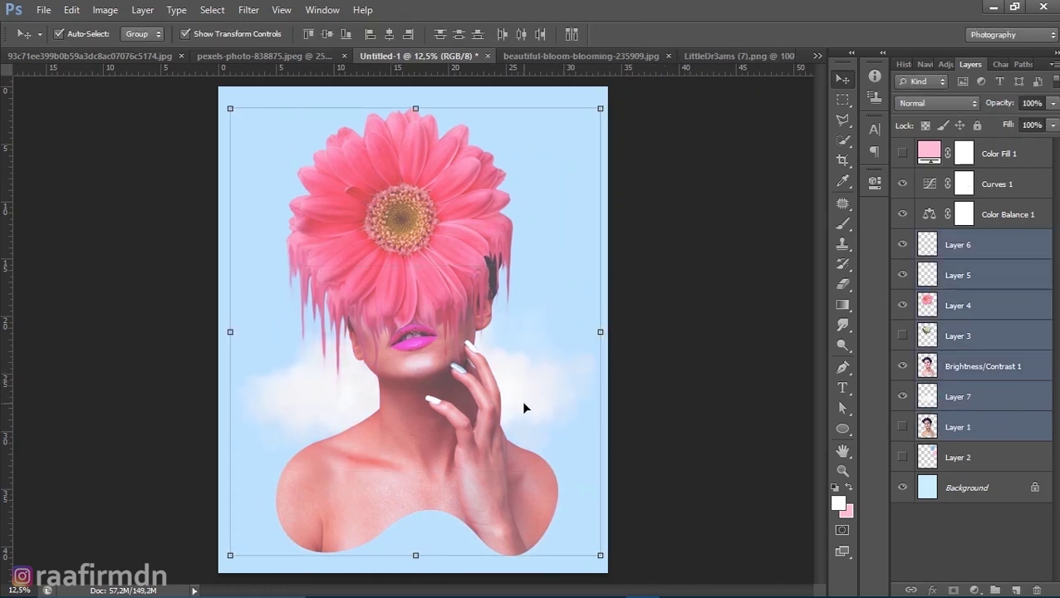
pyautogui.click(957, 457)
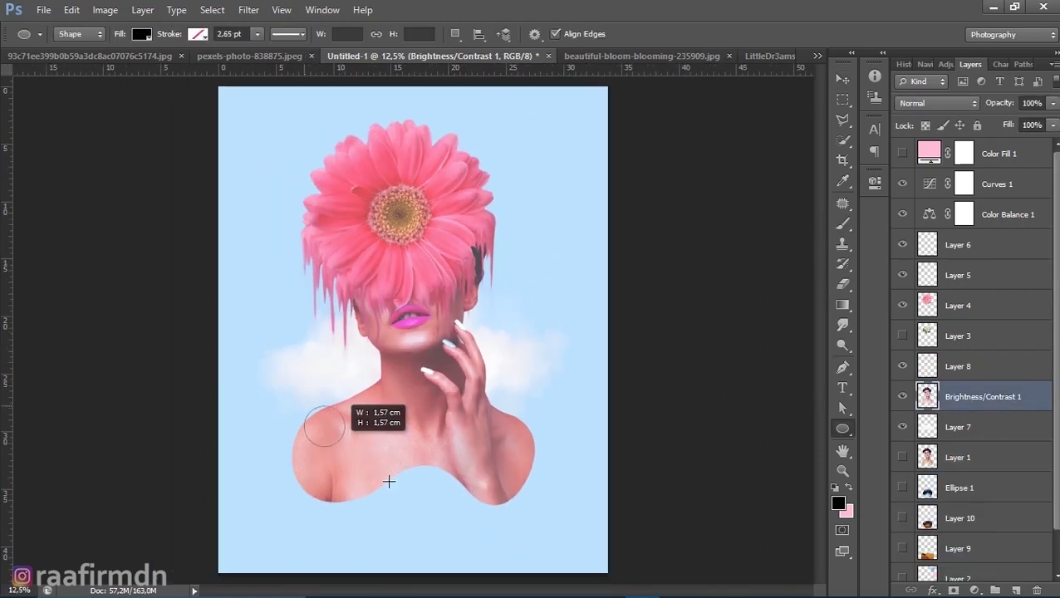
# Step: Draw a large circle over the chest and fill it with a sampled blue
pyautogui.moveTo(389, 481); pyautogui.dragTo(465, 569)
pyautogui.click(152, 56)
pyautogui.press('b')
pyautogui.keyDown('alt'); pyautogui.click(415, 282); pyautogui.keyUp('alt')
pyautogui.click(479, 57)
pyautogui.hotkey('alt', 'BackSpace')
# Step: Move the blue circle layer behind the woman and resize it at the chest
pyautogui.moveTo(984, 440); pyautogui.dragTo(984, 427)
pyautogui.press('v')
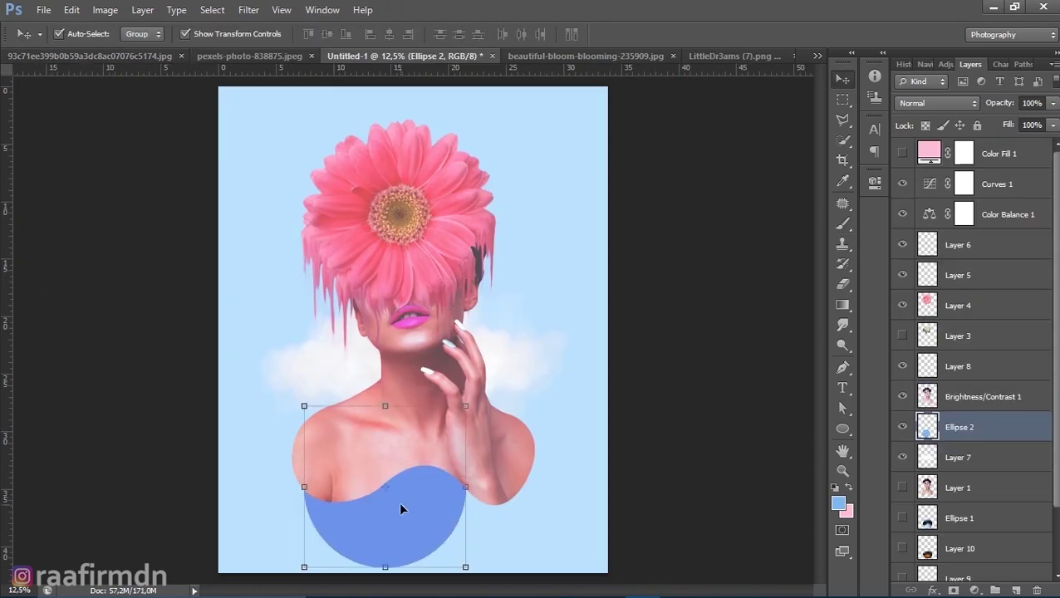
pyautogui.moveTo(398, 501); pyautogui.dragTo(434, 501)
pyautogui.hotkey('ctrl', 't')
pyautogui.moveTo(461, 453); pyautogui.dragTo(456, 498)
pyautogui.press('Return')
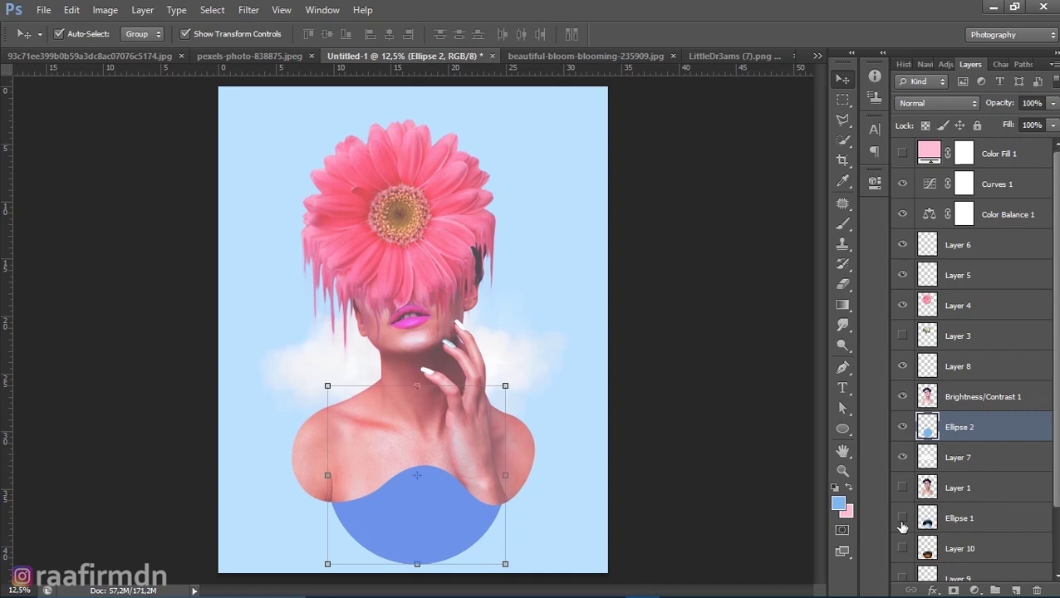
# Step: Fine-tune the circle's placement, nudge it slightly left, and start picking a pale blue colour
pyautogui.hotkey('ctrl', 't')
pyautogui.moveTo(466, 453); pyautogui.dragTo(464, 450)
pyautogui.press('Return')
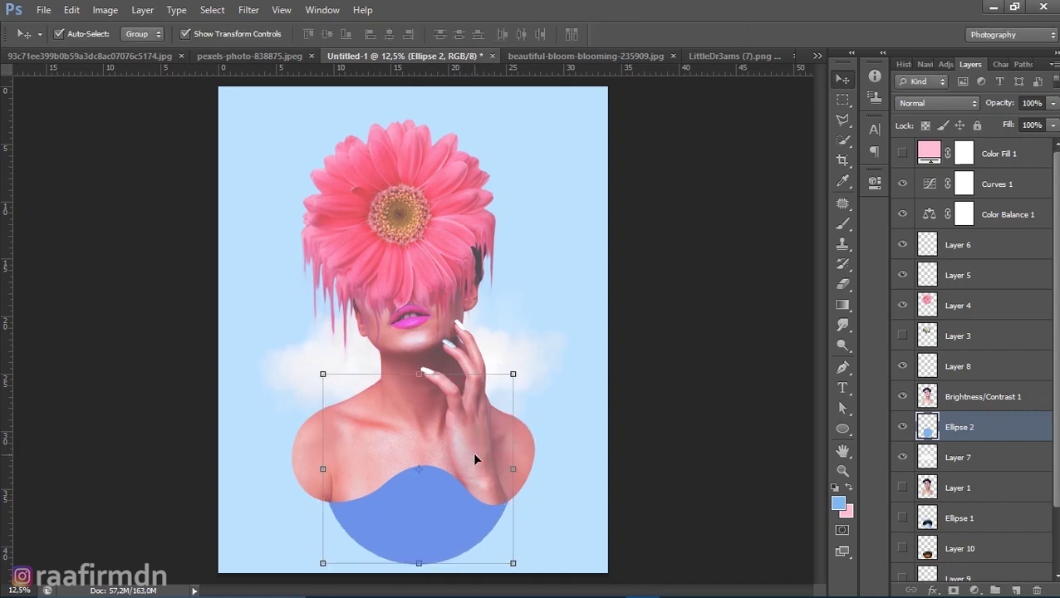
pyautogui.press('Left')
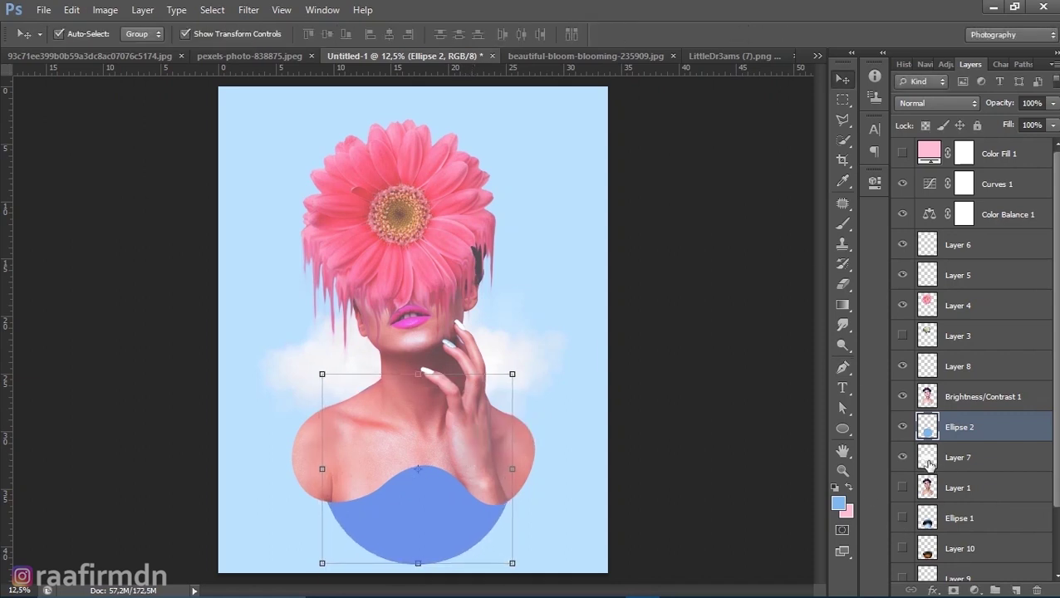
pyautogui.press('i')
pyautogui.click(838, 503)
# Step: Paint pale blue highlights on the lower and left parts of the blue shape
pyautogui.click(879, 142)
pyautogui.press('b')
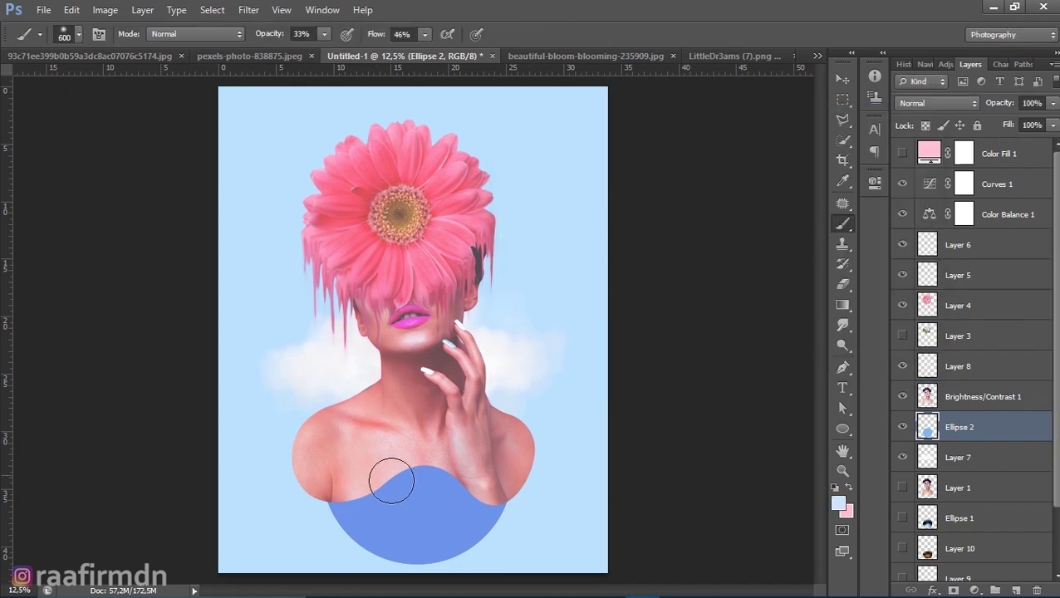
pyautogui.moveTo(301, 460)
pyautogui.mouseDown()
pyautogui.moveTo(331, 438)
pyautogui.moveTo(331, 520)
pyautogui.moveTo(341, 461)
pyautogui.mouseUp()
pyautogui.press('[')
pyautogui.moveTo(531, 543); pyautogui.dragTo(471, 547)
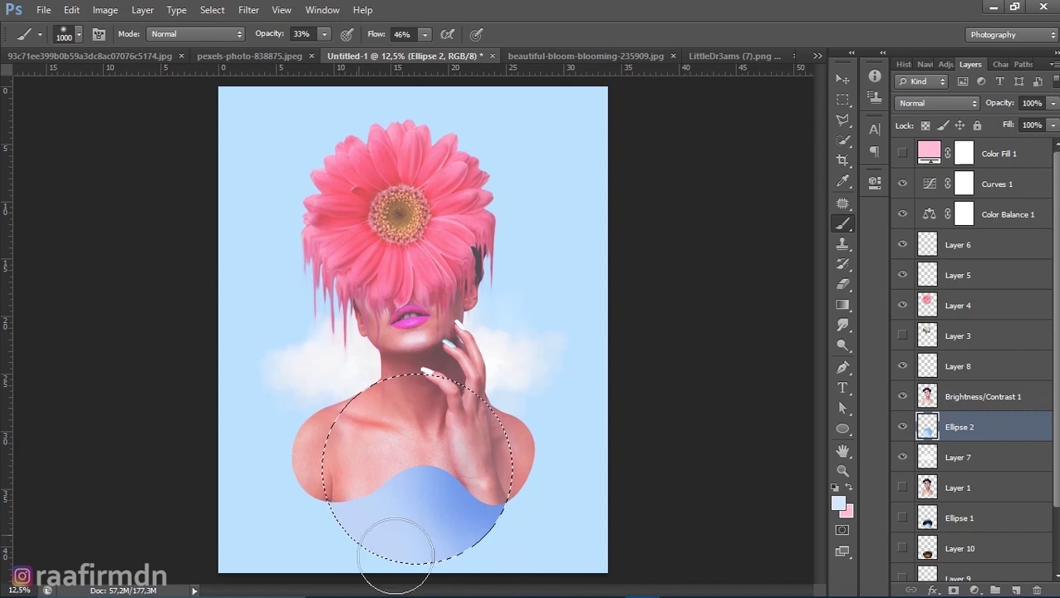
# Step: Switch to black and darken the bottom edge of the blue shape with a soft brush
pyautogui.click(838, 503)
pyautogui.click(879, 142)
pyautogui.press('[')
pyautogui.press('[')
pyautogui.press('[')
pyautogui.hotkey('ctrl', '+')
pyautogui.scroll(-3, 539, 397)
pyautogui.write('2432')
pyautogui.press(']')
pyautogui.press(']')
pyautogui.press(']')
pyautogui.moveTo(555, 407); pyautogui.dragTo(343, 501)
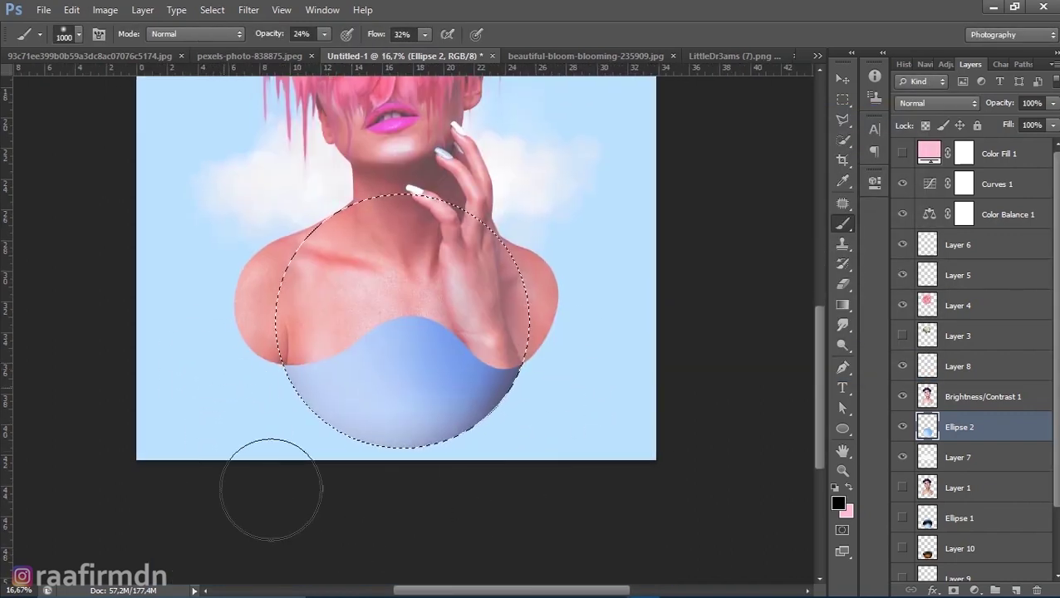
pyautogui.press('[')
pyautogui.press('[')
pyautogui.press('[')
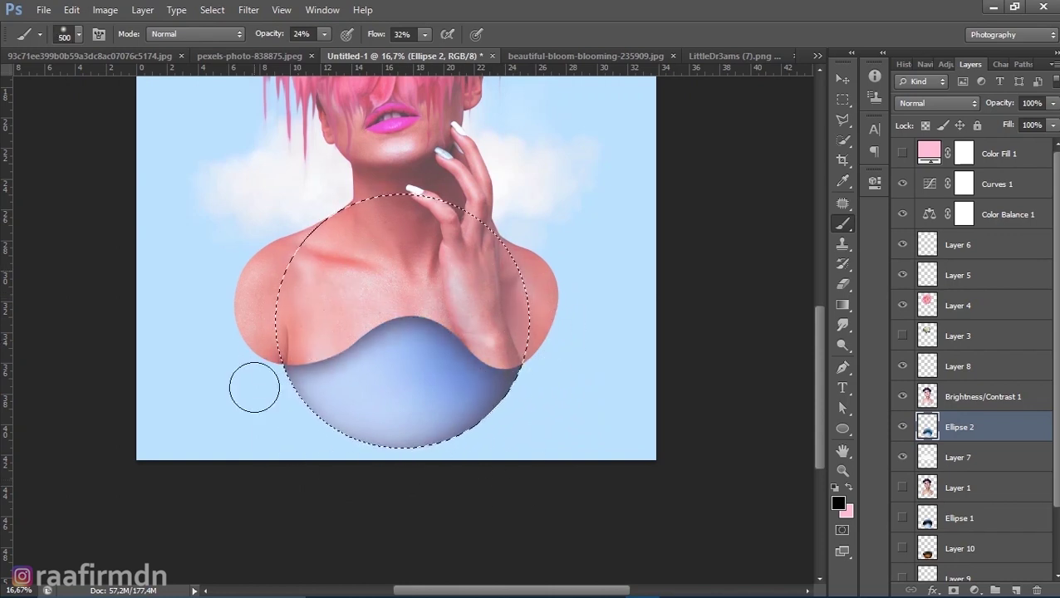
# Step: Lower brush opacity and flow and enlarge the brush to 900 px
pyautogui.hotkey('ctrl', '-')
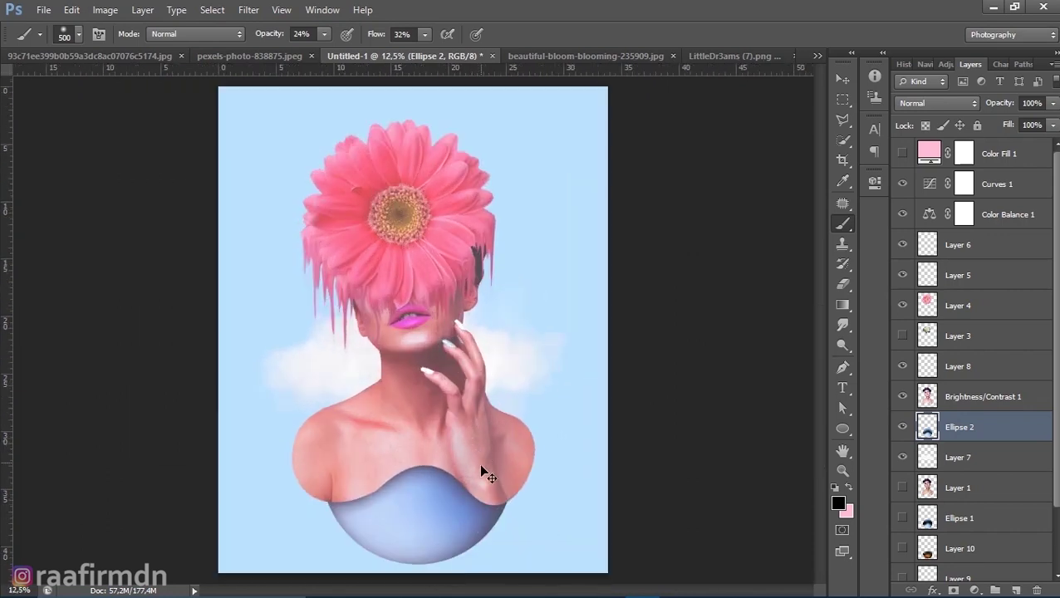
pyautogui.hotkey('ctrl', '+')
pyautogui.scroll(-3, 415, 332)
pyautogui.press(']')
pyautogui.press(']')
pyautogui.press(']')
pyautogui.press('1')
pyautogui.press('7')
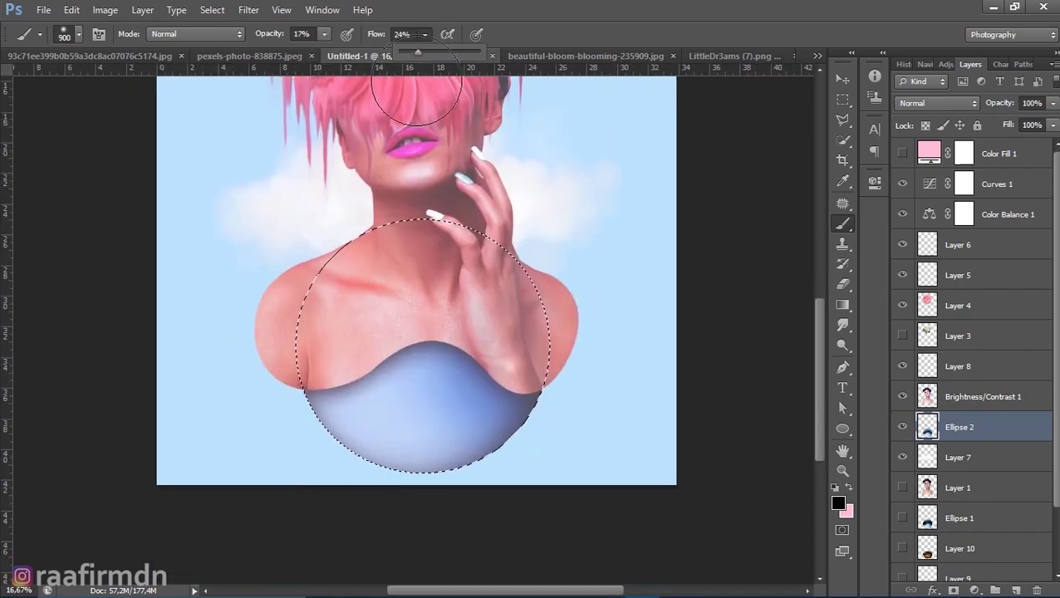
pyautogui.hotkey('shift', '2')
pyautogui.hotkey('shift', '4')
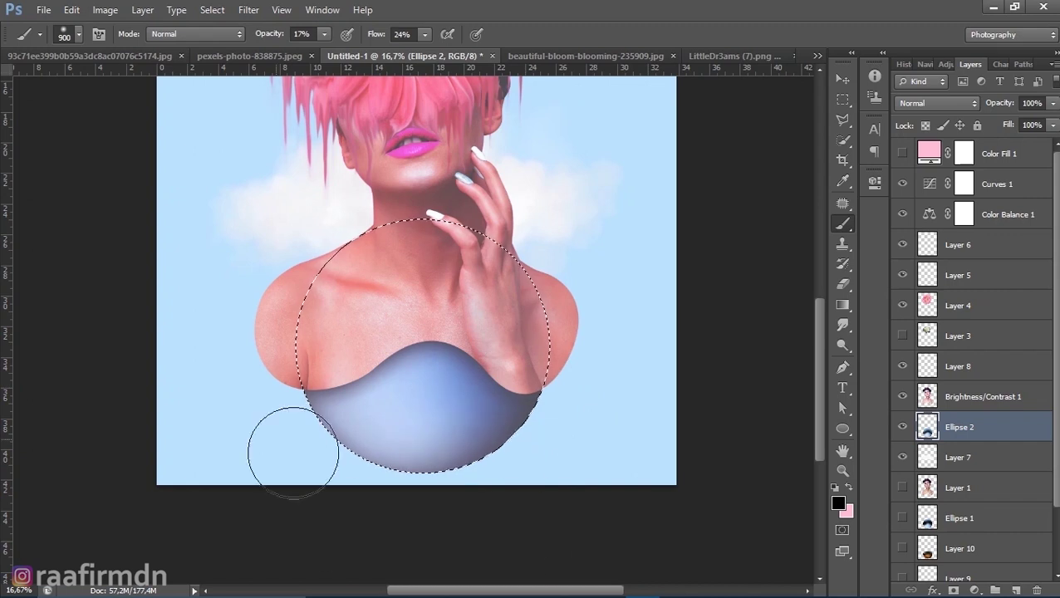
pyautogui.hotkey('ctrl', '-')
# Step: Create new Layer 11, load the figure's outline selection, and shrink the brush to 700
pyautogui.hotkey('alt', ']')
pyautogui.hotkey('ctrl', 'shift', 'alt', 'n')
pyautogui.hotkey('ctrl', 'shift', 'd')
pyautogui.press('[')
pyautogui.press('[')
pyautogui.hotkey('ctrl', '+')
pyautogui.scroll(-2, 265, 441)
pyautogui.press('[')
pyautogui.press('[')
# Step: Paint soft black shading along the left and right shoulder edges
pyautogui.press('3')
pyautogui.moveTo(425, 34); pyautogui.dragTo(433, 52)
pyautogui.moveTo(247, 398)
pyautogui.mouseDown()
pyautogui.moveTo(241, 426)
pyautogui.moveTo(274, 331)
pyautogui.mouseUp()
pyautogui.moveTo(578, 399); pyautogui.dragTo(589, 348)
pyautogui.moveTo(601, 407)
pyautogui.mouseDown()
pyautogui.moveTo(592, 441)
pyautogui.moveTo(560, 466)
pyautogui.mouseUp()
# Step: Deselect the figure and lower Layer 11's opacity to 58%
pyautogui.hotkey('ctrl', 'd')
pyautogui.hotkey('ctrl', '-')
pyautogui.hotkey('ctrl', '-')
pyautogui.hotkey('ctrl', '-')
pyautogui.moveTo(1055, 106); pyautogui.dragTo(1014, 119)
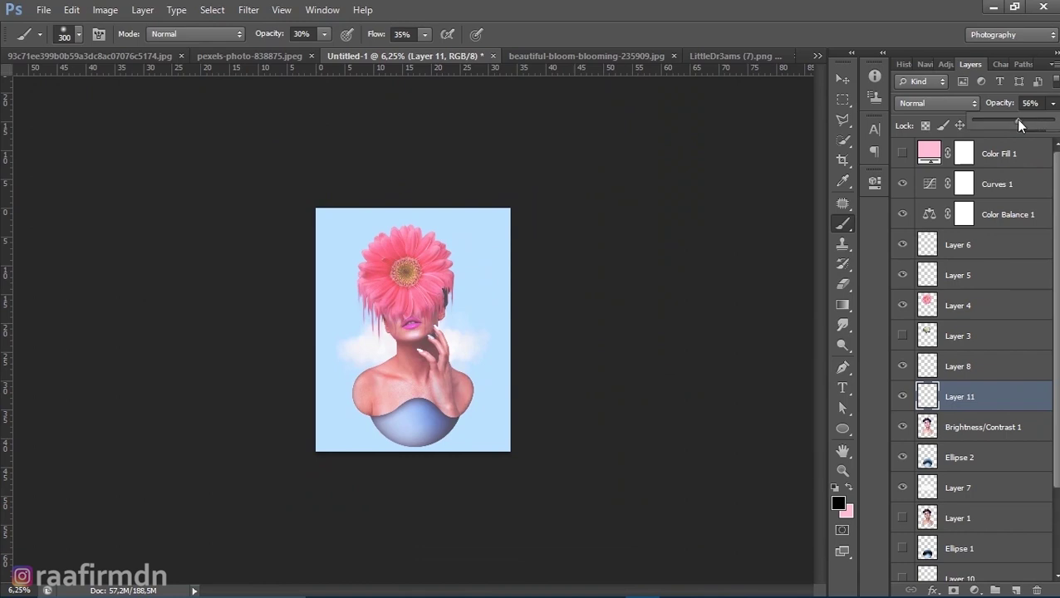
pyautogui.hotkey('ctrl', '+')
pyautogui.hotkey('ctrl', '+')
pyautogui.hotkey('ctrl', '+')
pyautogui.hotkey('ctrl', '-')
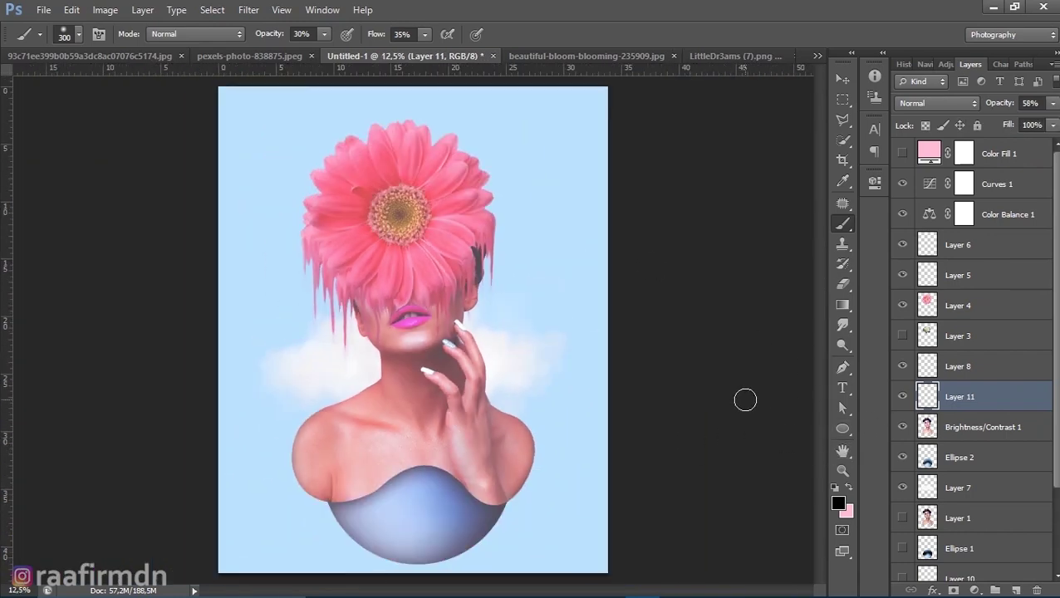
# Step: Select Layer 7 with the Move tool, then select the Curves 1 adjustment
pyautogui.click(959, 487)
pyautogui.press('v')
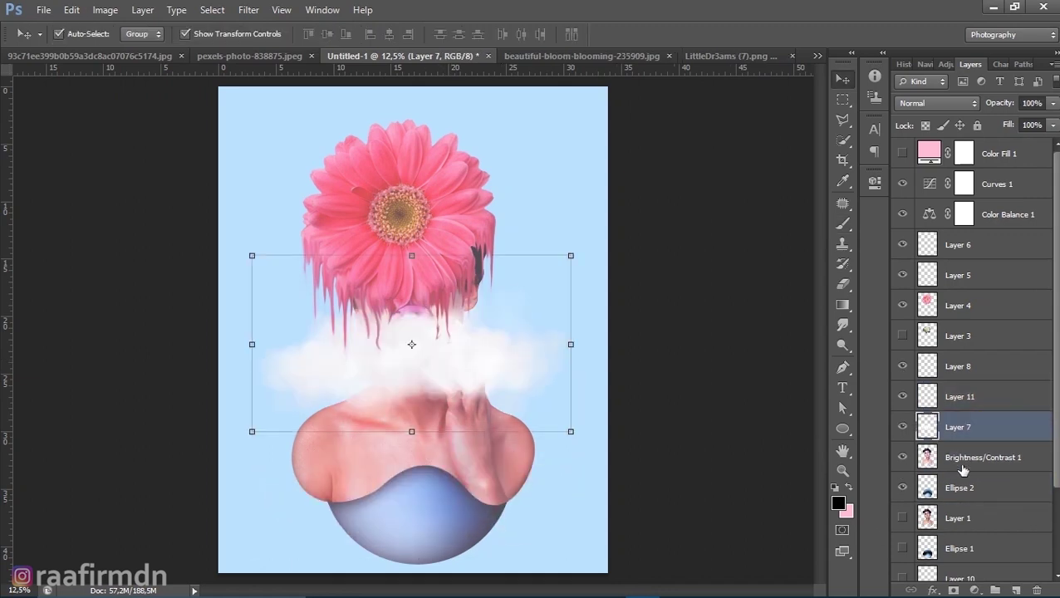
pyautogui.click(655, 469)
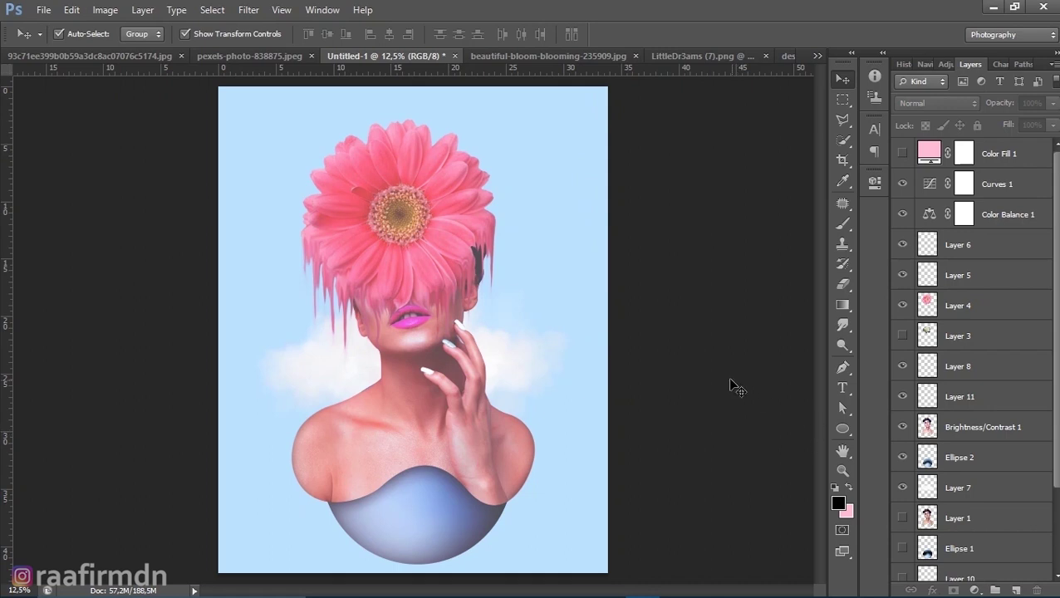
pyautogui.click(997, 184)
# Step: Add a Color Balance adjustment layer above Color Fill 1
pyautogui.doubleClick(928, 183)
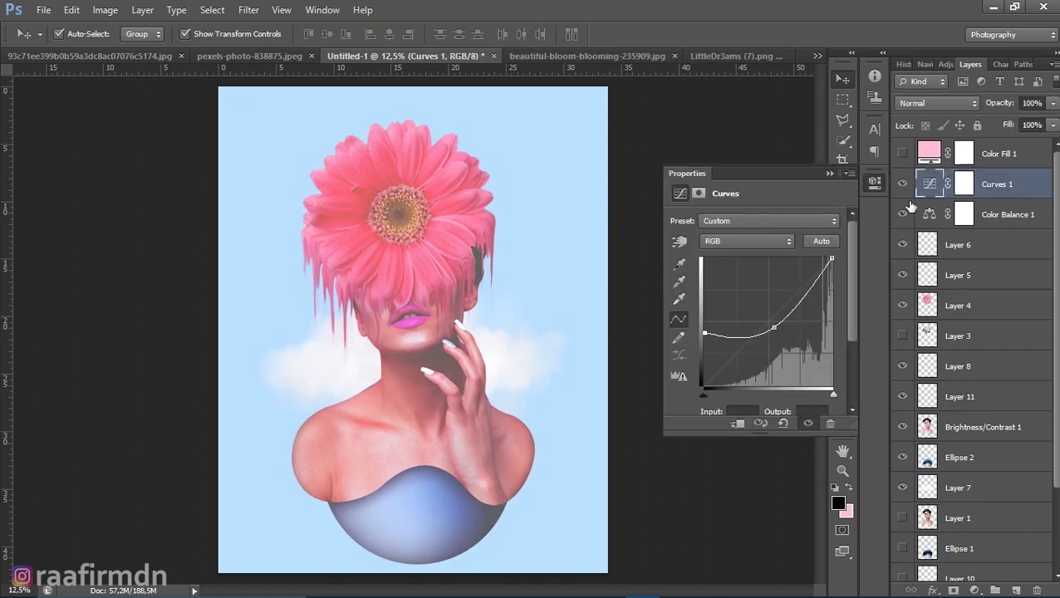
pyautogui.click(987, 158)
pyautogui.click(902, 154)
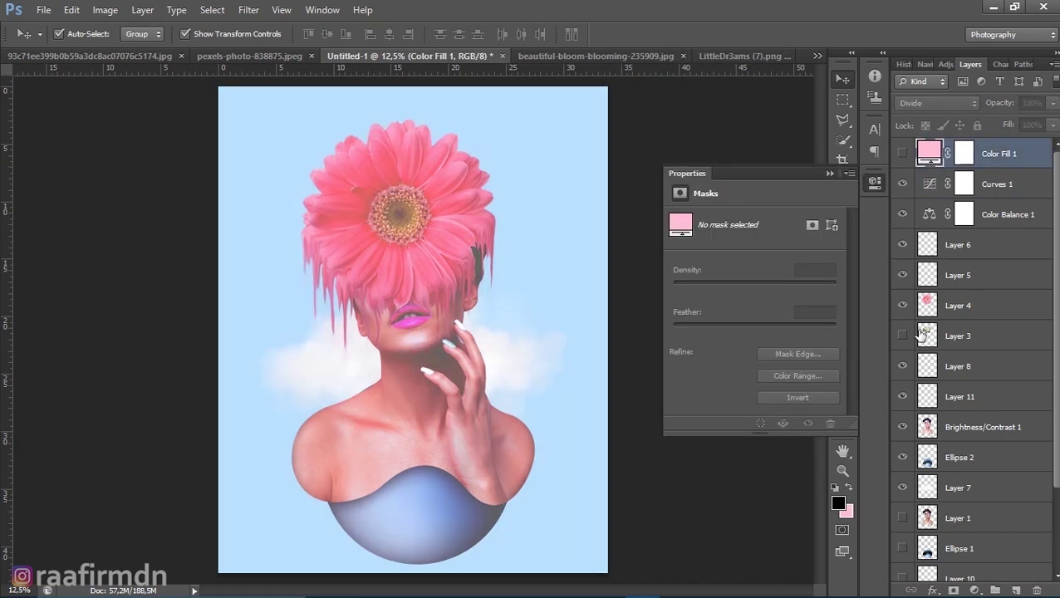
pyautogui.click(975, 590)
pyautogui.click(935, 425)
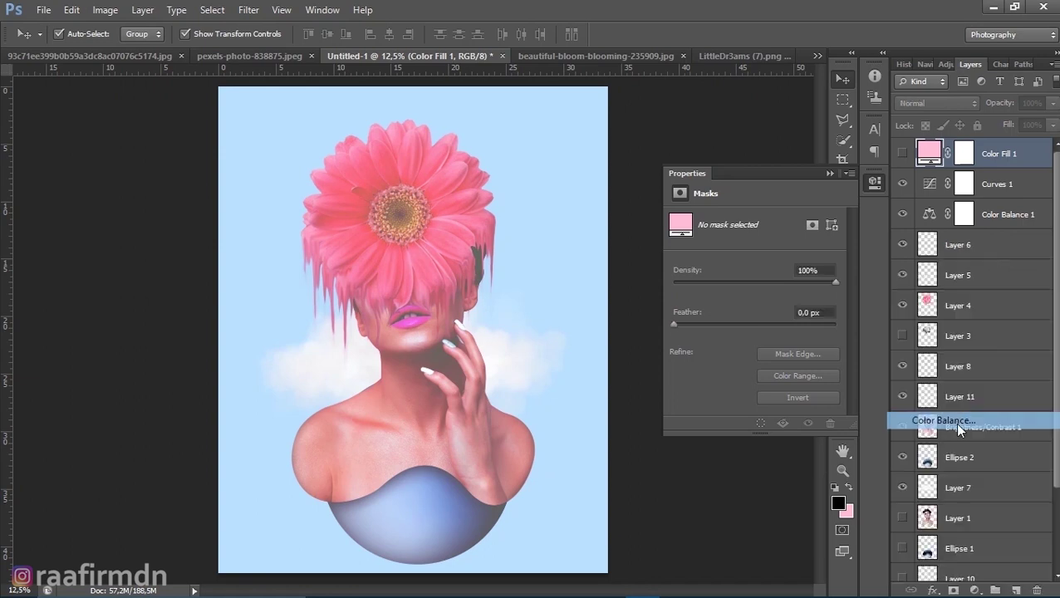
# Step: Tint the midtones and push the shadows toward red and blue in Color Balance
pyautogui.moveTo(749, 257)
pyautogui.mouseDown()
pyautogui.moveTo(702, 301)
pyautogui.moveTo(737, 314)
pyautogui.moveTo(728, 314)
pyautogui.mouseUp()
pyautogui.click(767, 221)
pyautogui.click(733, 236)
pyautogui.moveTo(729, 257)
pyautogui.mouseDown()
pyautogui.moveTo(789, 257)
pyautogui.moveTo(738, 268)
pyautogui.moveTo(745, 293)
pyautogui.mouseUp()
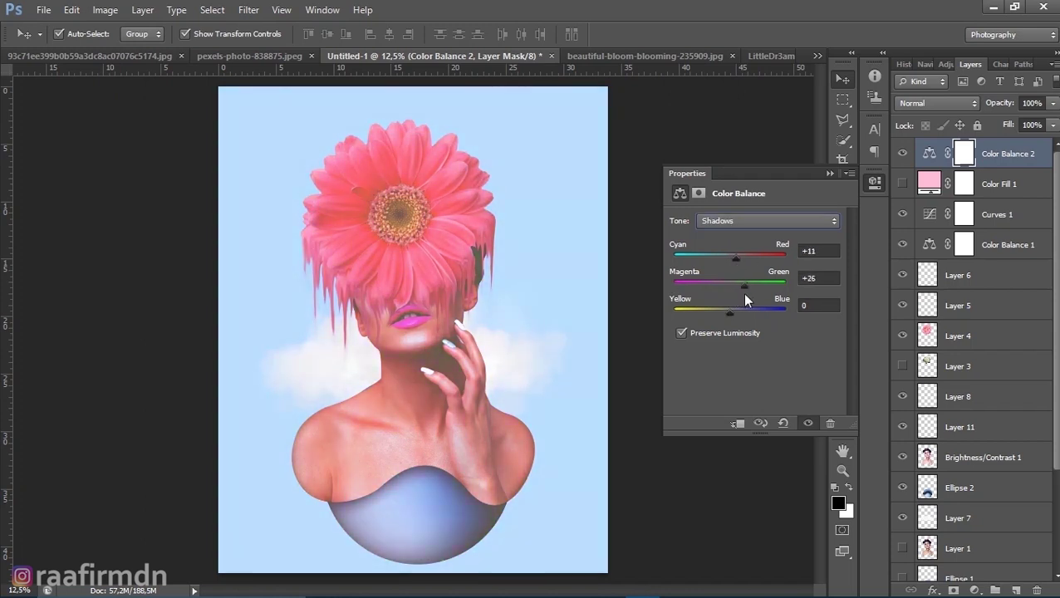
pyautogui.moveTo(683, 312); pyautogui.dragTo(728, 313)
pyautogui.click(928, 153)
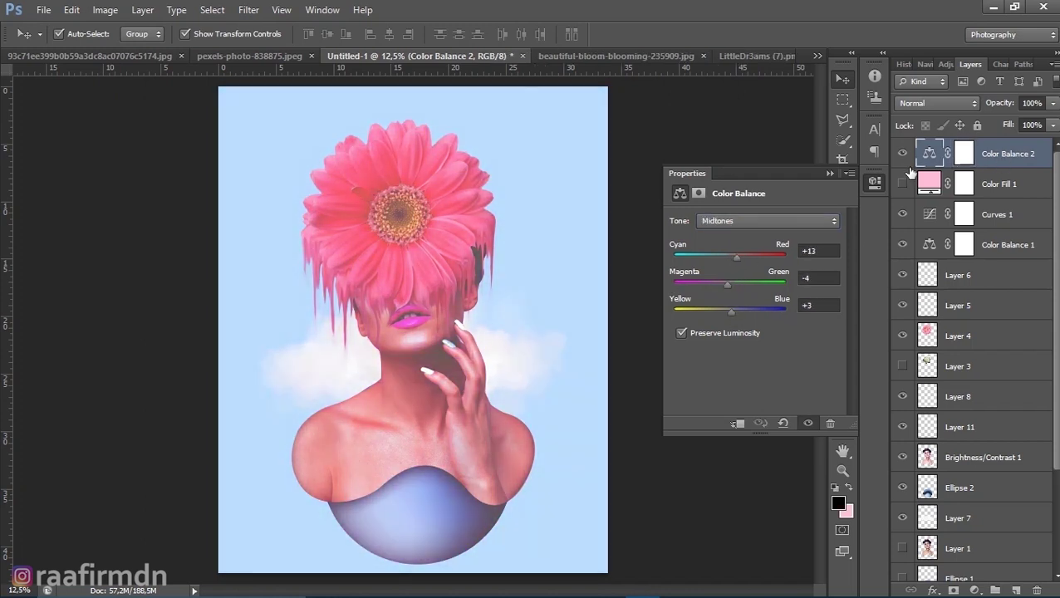
# Step: Select Layer 6 through Ellipse 1 and nudge the figure up
pyautogui.click(987, 287)
pyautogui.scroll(-3, 987, 286)
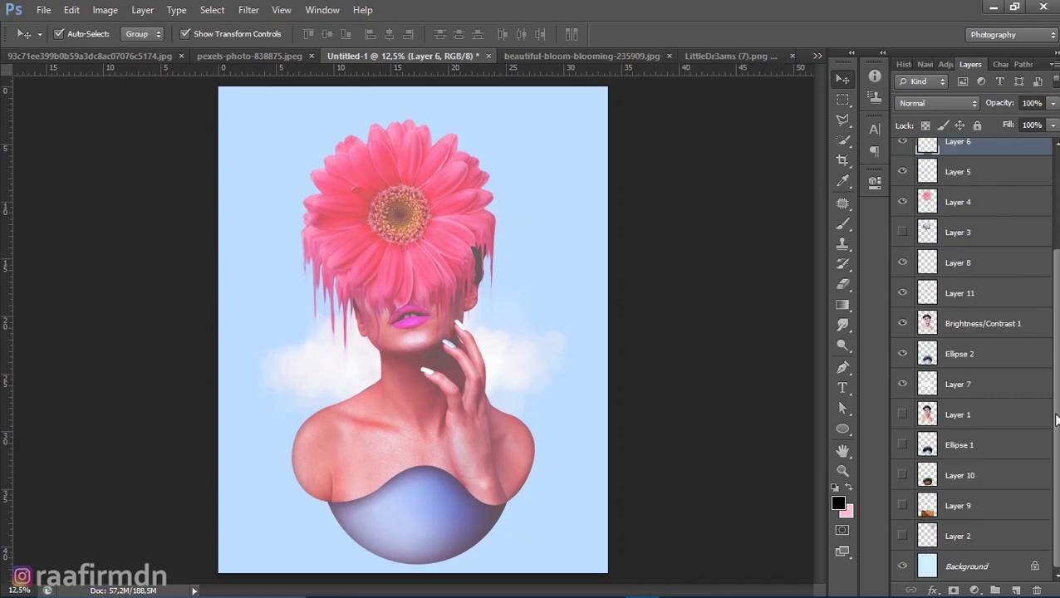
pyautogui.keyDown('shift'); pyautogui.click(960, 450); pyautogui.keyUp('shift')
pyautogui.moveTo(446, 403); pyautogui.dragTo(446, 388)
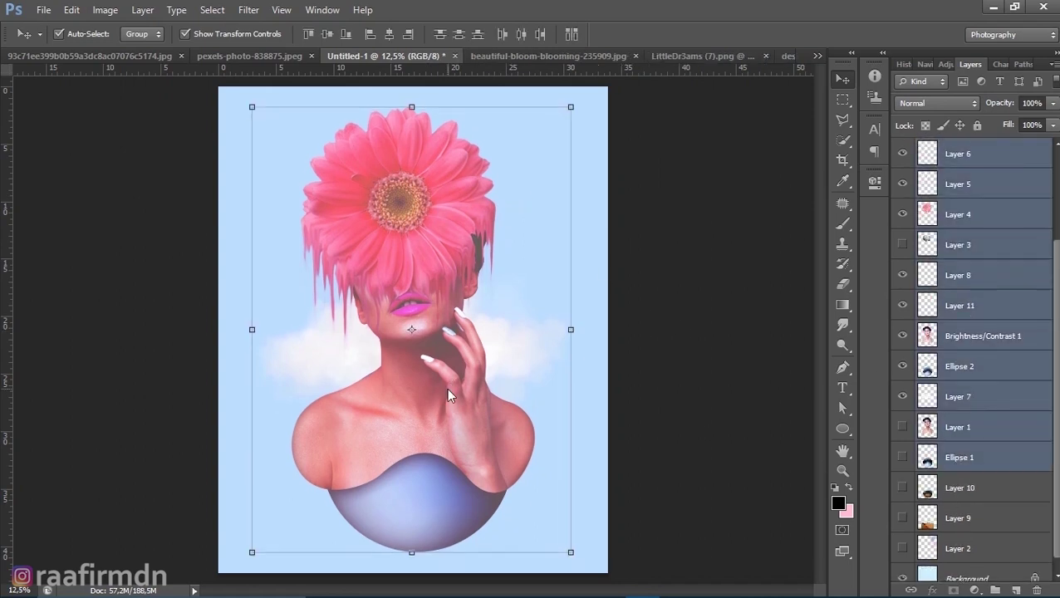
pyautogui.scroll(2, 970, 277)
pyautogui.click(970, 275)
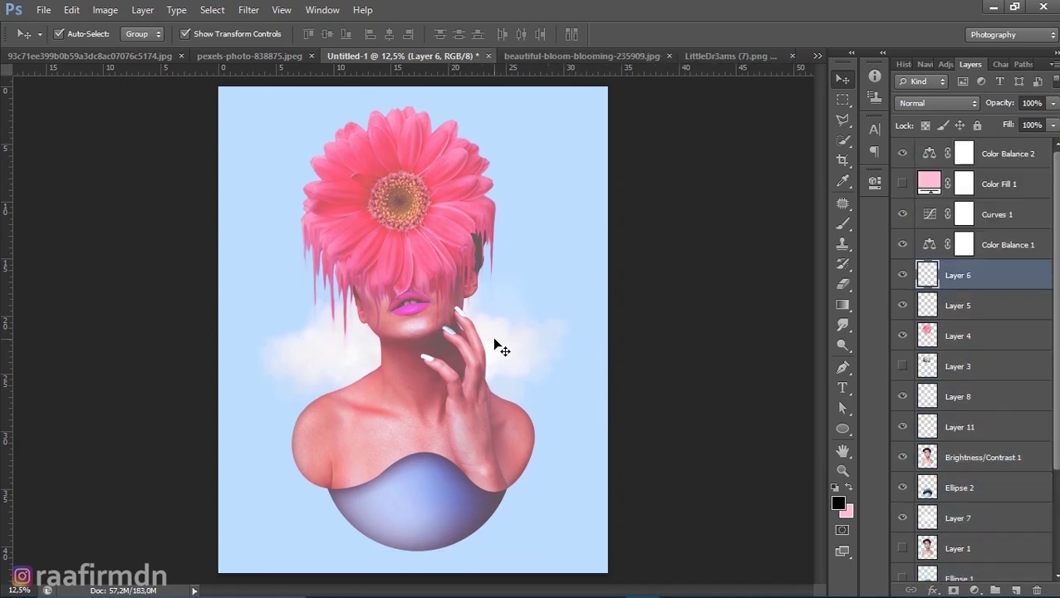
pyautogui.click(944, 191)
pyautogui.click(768, 241)
# Step: Add a Hue/Saturation adjustment and give the Reds a slight hue shift
pyautogui.click(731, 324)
pyautogui.moveTo(754, 276)
pyautogui.mouseDown()
pyautogui.moveTo(778, 278)
pyautogui.moveTo(744, 279)
pyautogui.moveTo(753, 314)
pyautogui.mouseUp()
pyautogui.click(779, 241)
pyautogui.click(756, 270)
# Step: Target the Blues range, setting Hue -11 and Saturation +11
pyautogui.click(814, 241)
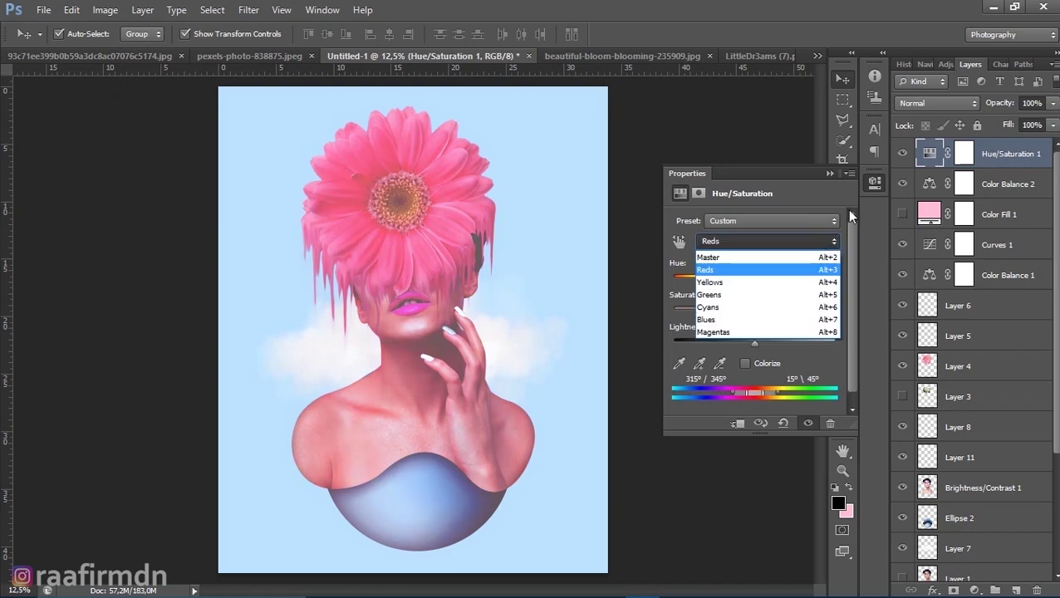
pyautogui.click(848, 208)
pyautogui.click(874, 181)
pyautogui.click(762, 240)
pyautogui.click(743, 310)
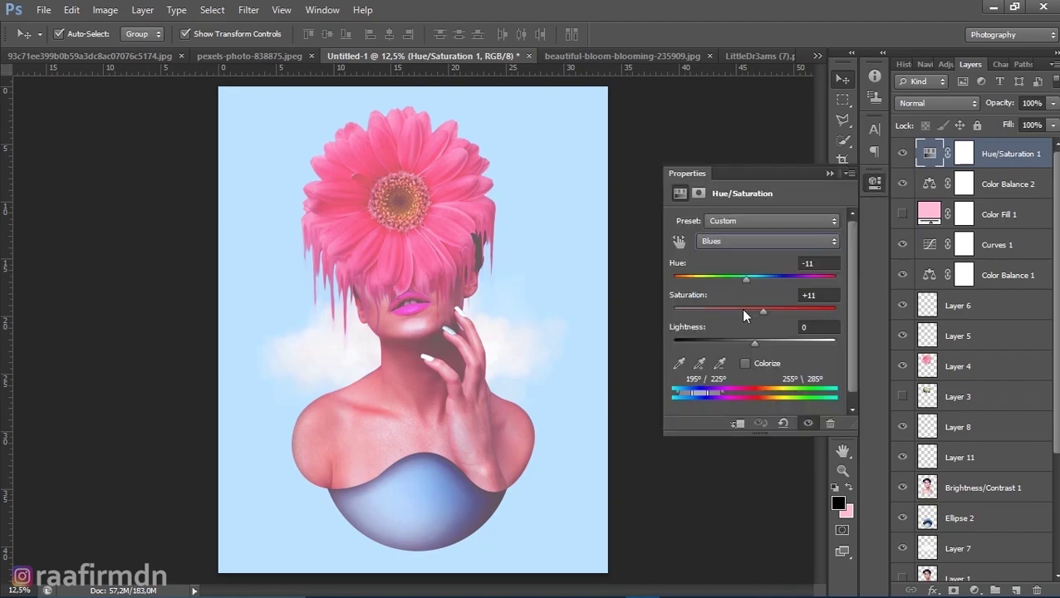